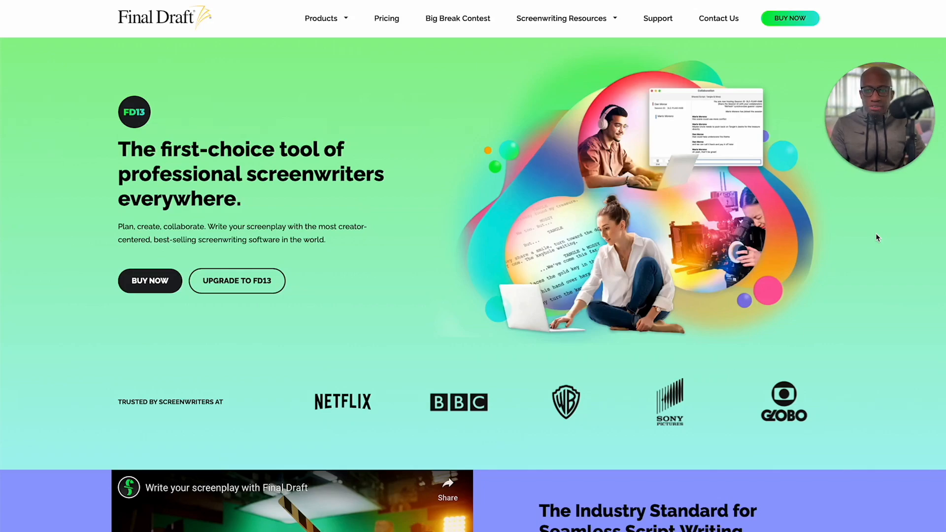
Open the Final Draft 13 purchase page from the Final Draft home page
{"action": "mouse_move", "coordinate": [890, 157]}
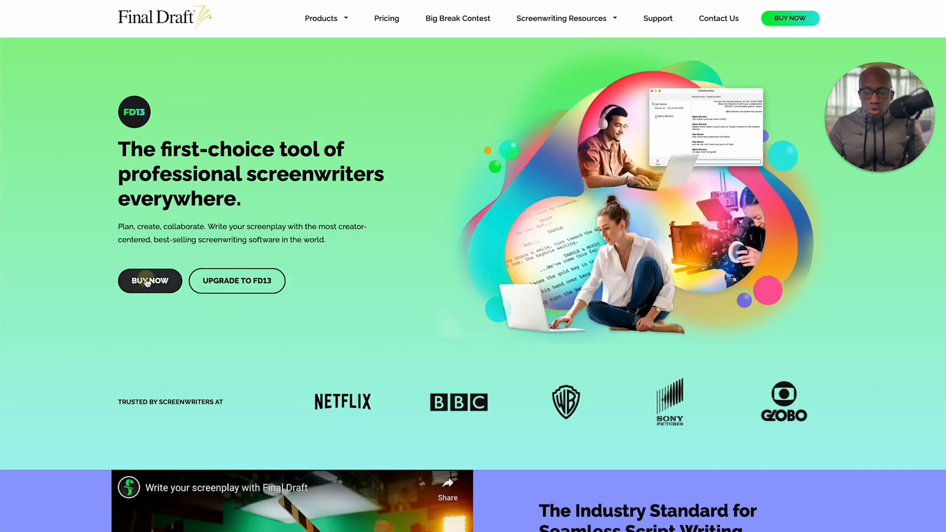
{"action": "left_click", "coordinate": [153, 288]}
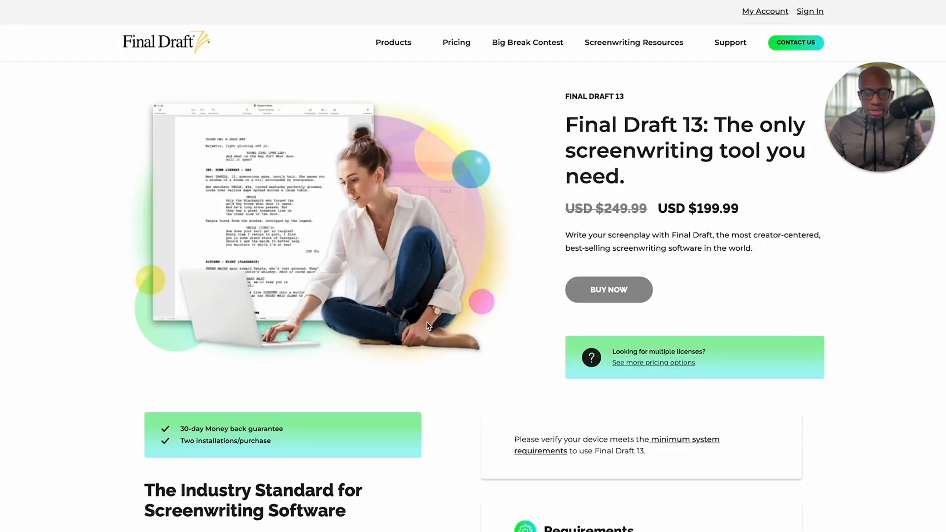
{"action": "left_click", "coordinate": [653, 141]}
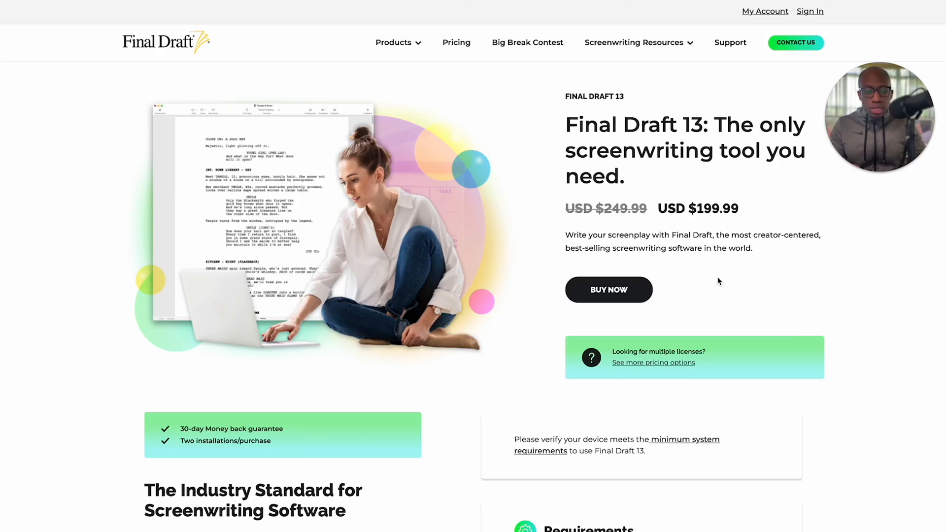
Examine the purchase page's price, guarantee, feature list and system requirements, dismissing the newsletter sign-up prompt
{"action": "scroll", "coordinate": [718, 281], "scroll_direction": "down", "scroll_amount": 5}
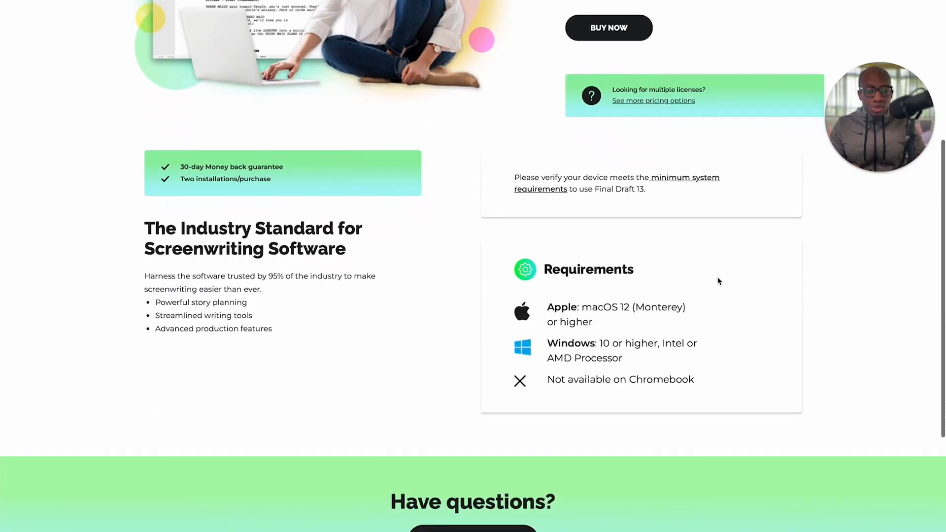
{"action": "scroll", "coordinate": [717, 280], "scroll_direction": "up", "scroll_amount": 6}
{"action": "scroll", "coordinate": [718, 281], "scroll_direction": "down", "scroll_amount": 3}
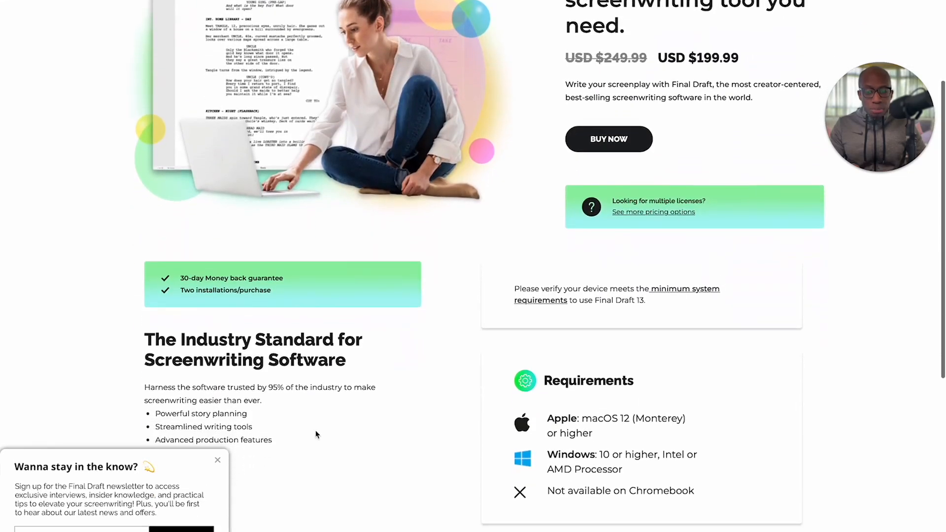
{"action": "left_click", "coordinate": [218, 460]}
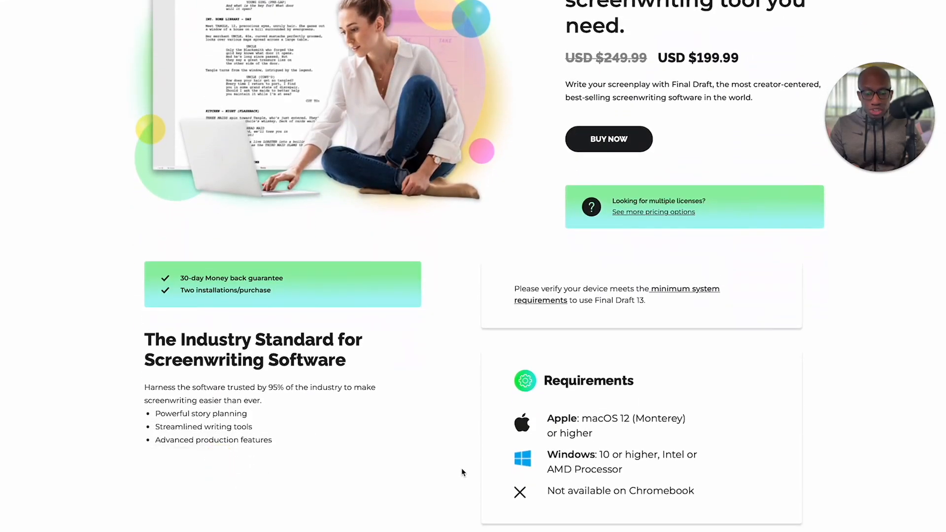
{"action": "scroll", "coordinate": [462, 472], "scroll_direction": "down", "scroll_amount": 2}
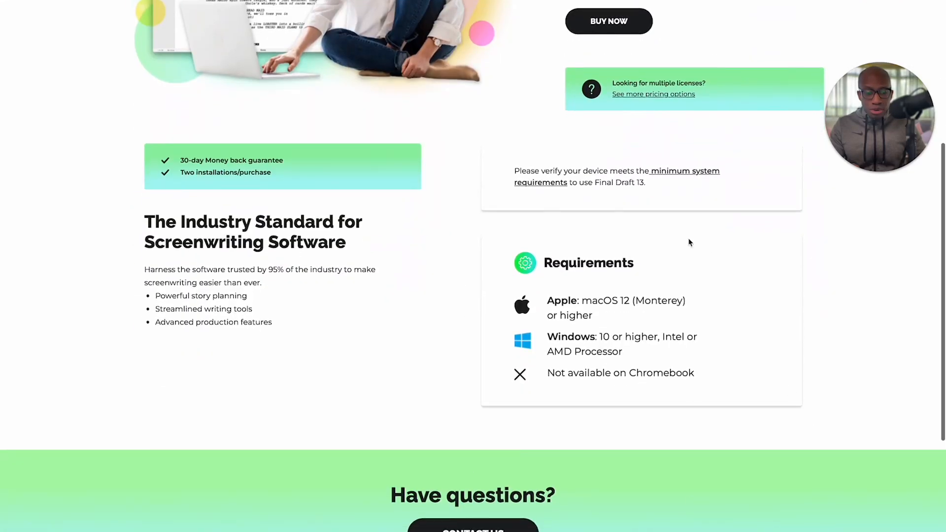
{"action": "scroll", "coordinate": [640, 380], "scroll_direction": "down", "scroll_amount": 1}
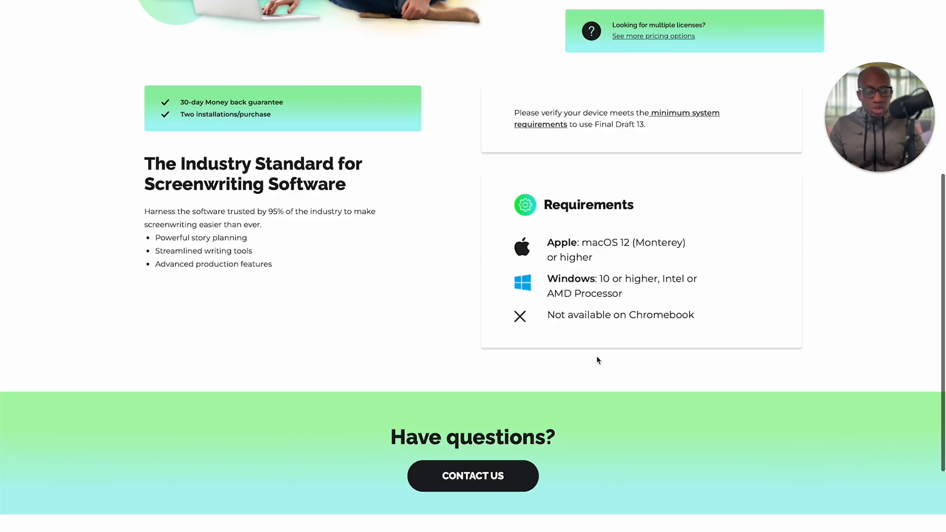
{"action": "scroll", "coordinate": [597, 361], "scroll_direction": "down", "scroll_amount": 2}
{"action": "scroll", "coordinate": [596, 361], "scroll_direction": "up", "scroll_amount": 7}
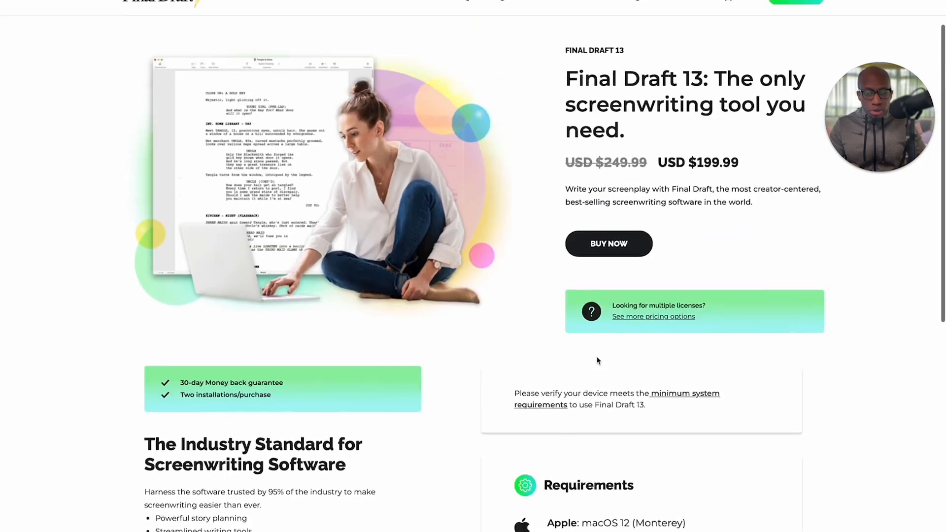
{"action": "scroll", "coordinate": [596, 360], "scroll_direction": "down", "scroll_amount": 3}
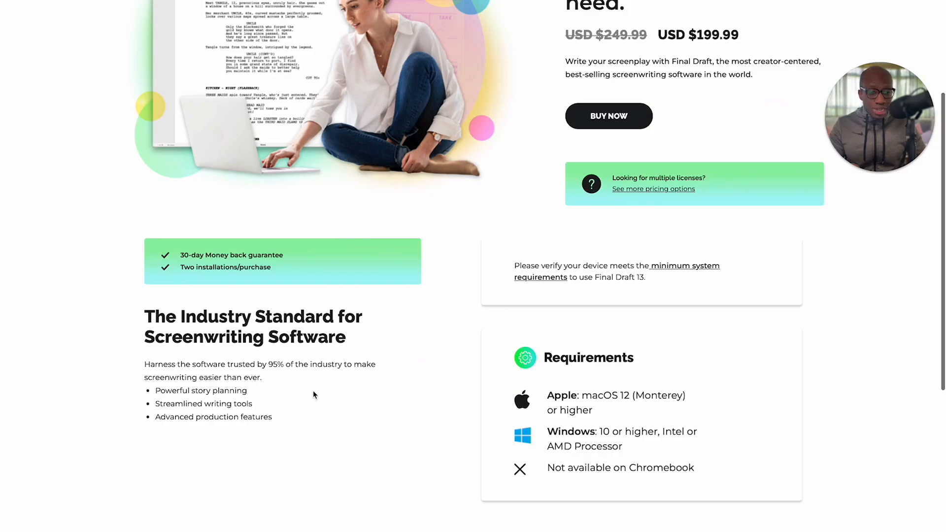
{"action": "scroll", "coordinate": [312, 392], "scroll_direction": "up", "scroll_amount": 2}
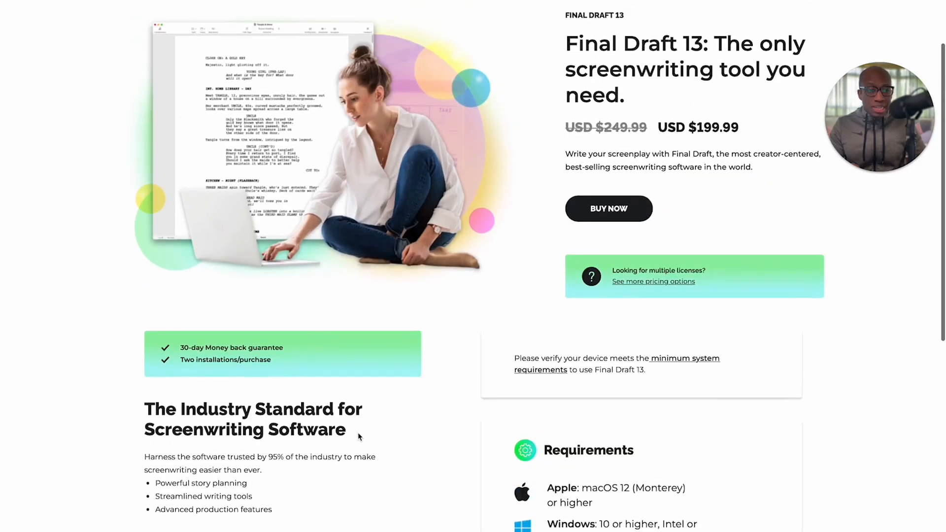
{"action": "scroll", "coordinate": [358, 437], "scroll_direction": "up", "scroll_amount": 2}
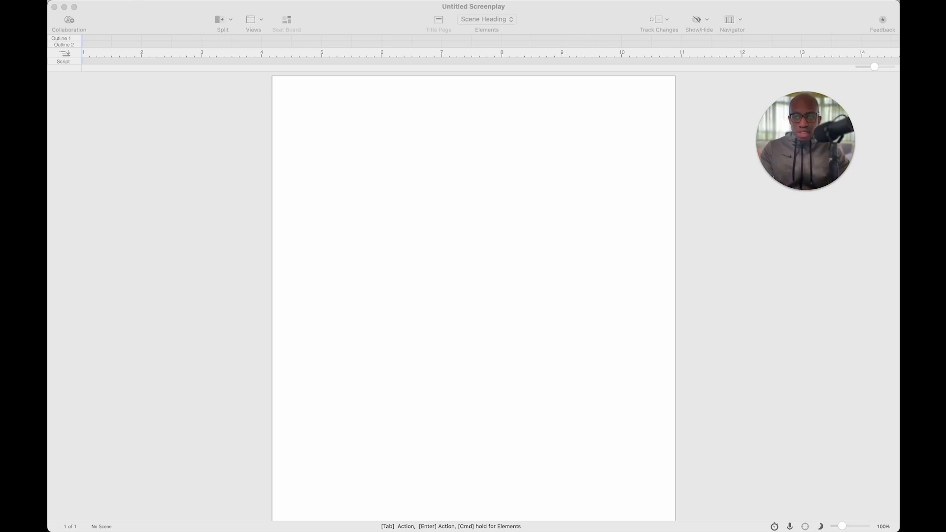
Switch to Final Draft and open the template chooser for a new document
{"action": "left_click", "coordinate": [142, 23]}
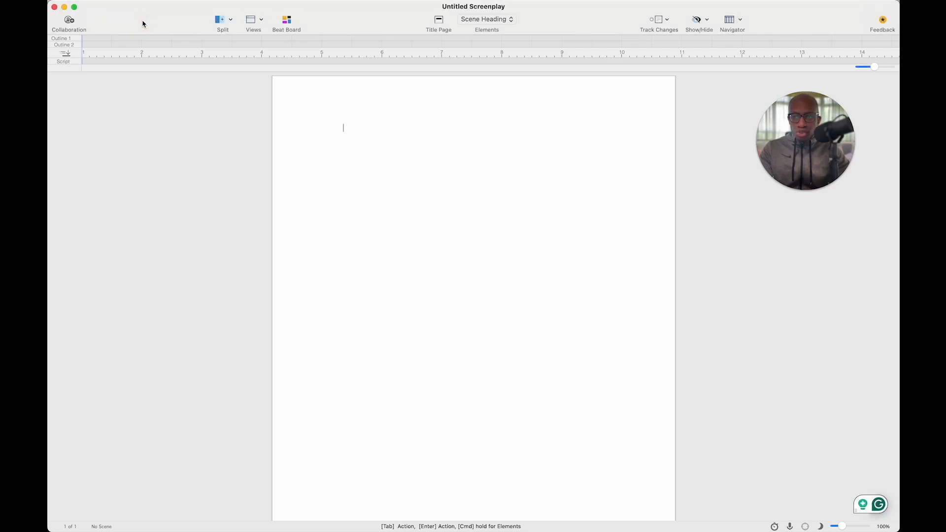
{"action": "left_click", "coordinate": [137, 0]}
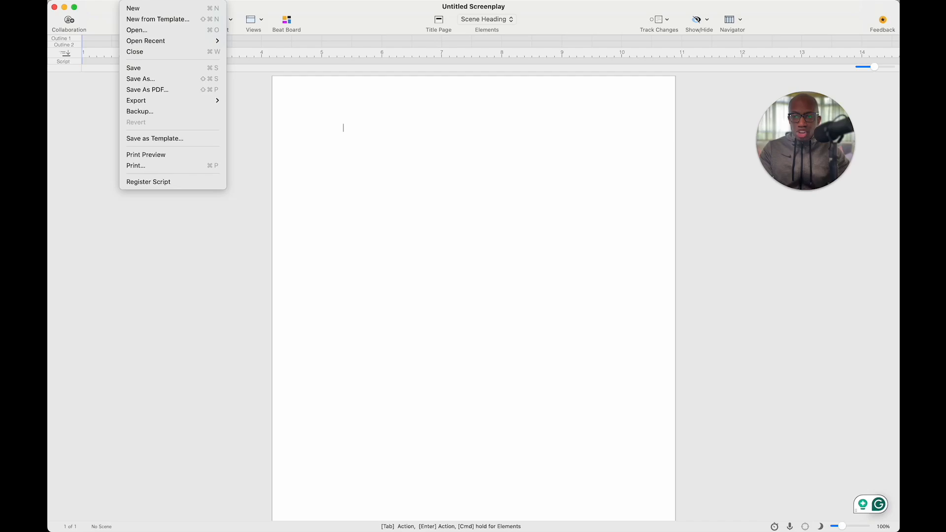
{"action": "left_click", "coordinate": [132, 21]}
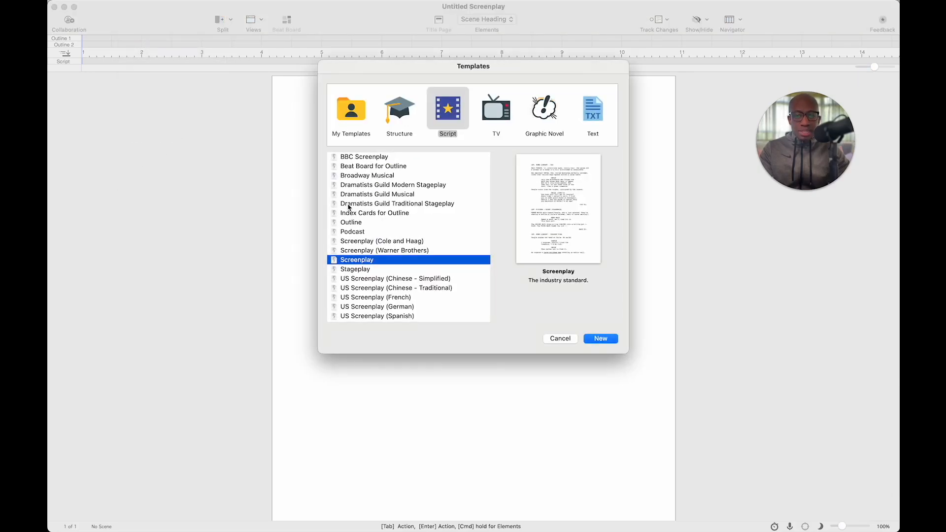
Look through the Script, TV, Graphic Novel, Text, Structure and My Templates categories
{"action": "scroll", "coordinate": [363, 191], "scroll_direction": "down", "scroll_amount": 1}
{"action": "left_click", "coordinate": [491, 115]}
{"action": "left_click", "coordinate": [544, 109]}
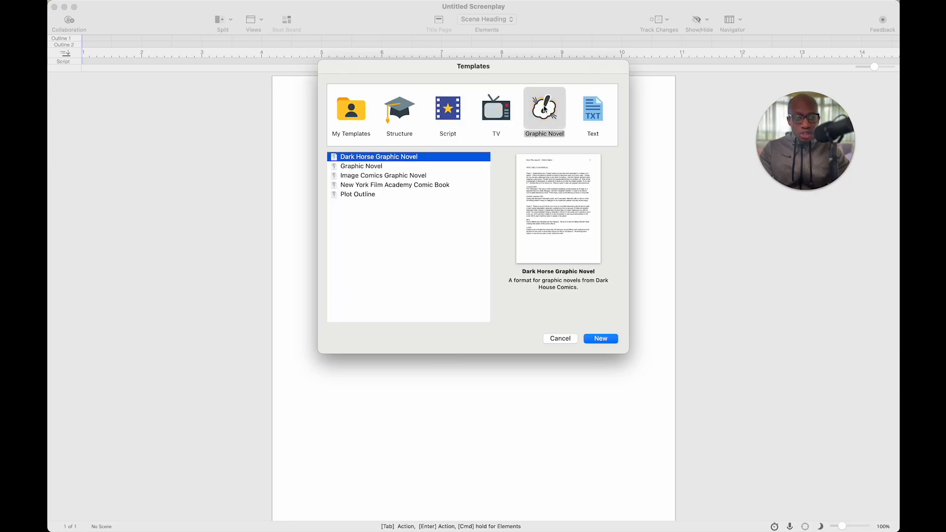
{"action": "left_click", "coordinate": [592, 112]}
{"action": "left_click", "coordinate": [551, 118]}
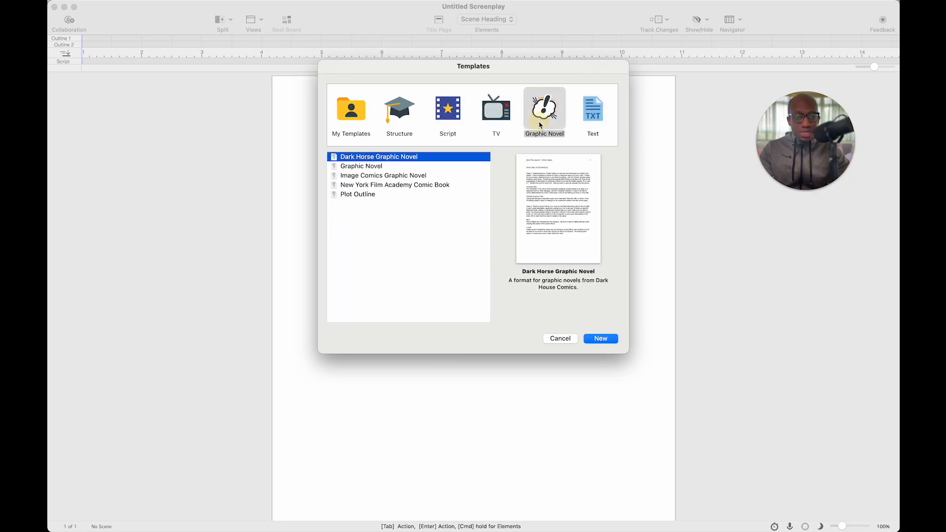
{"action": "left_click", "coordinate": [412, 116]}
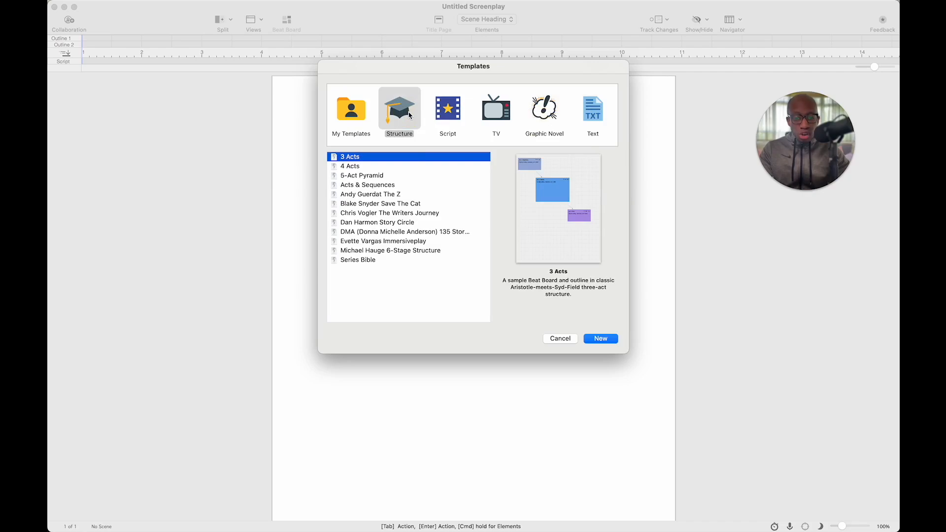
{"action": "left_click", "coordinate": [360, 123]}
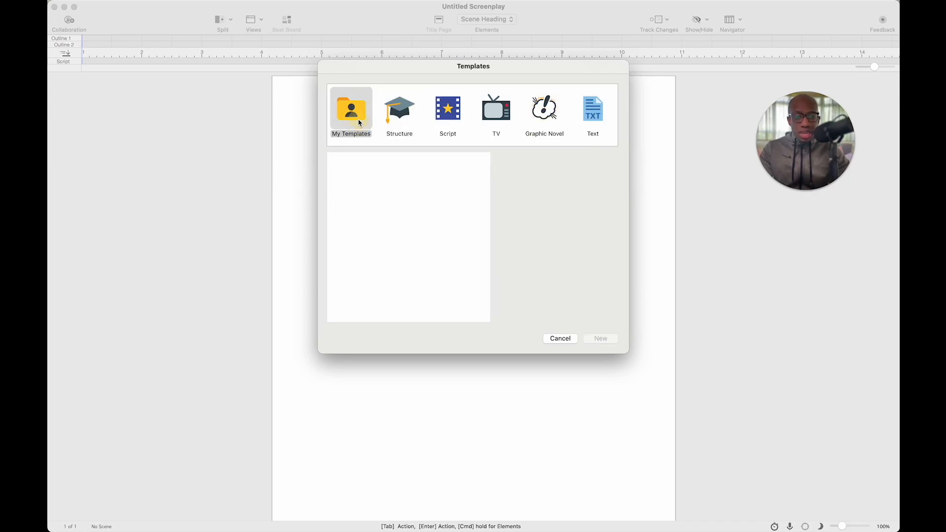
{"action": "left_click", "coordinate": [402, 125]}
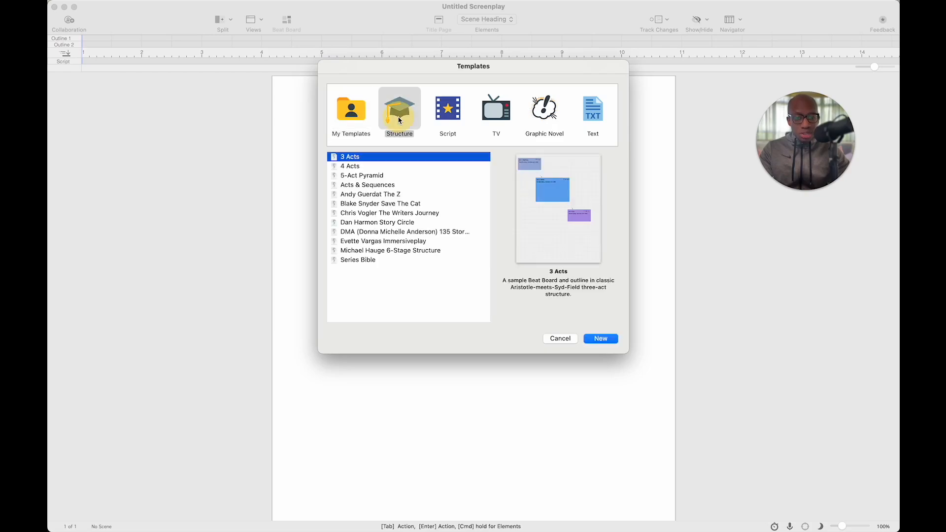
{"action": "left_click", "coordinate": [450, 118]}
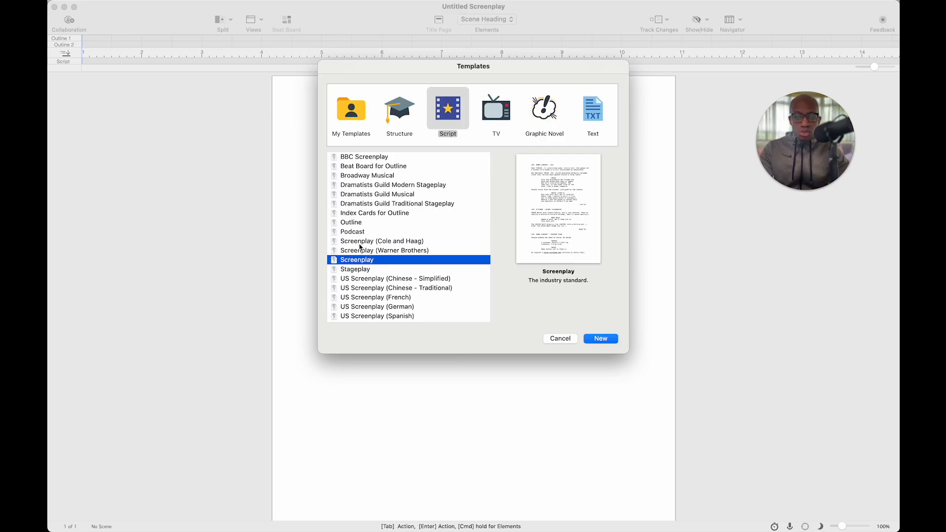
{"action": "left_click", "coordinate": [495, 107]}
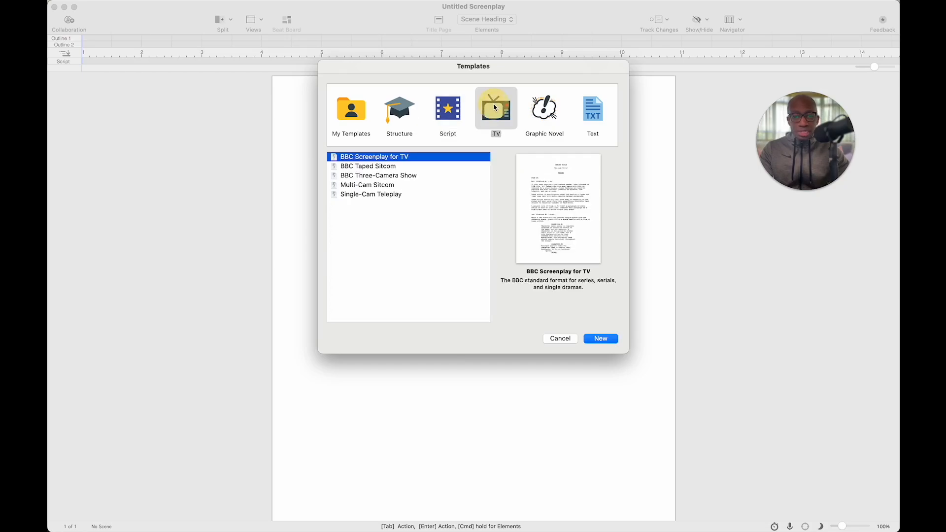
Preview several templates in the Script category and create a new document from the standard Screenplay template
{"action": "left_click", "coordinate": [454, 119]}
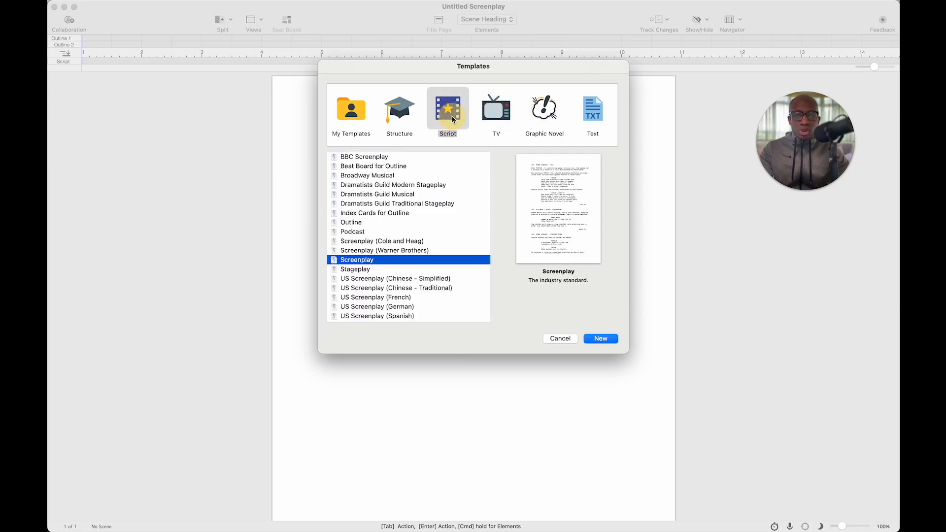
{"action": "left_click", "coordinate": [360, 241]}
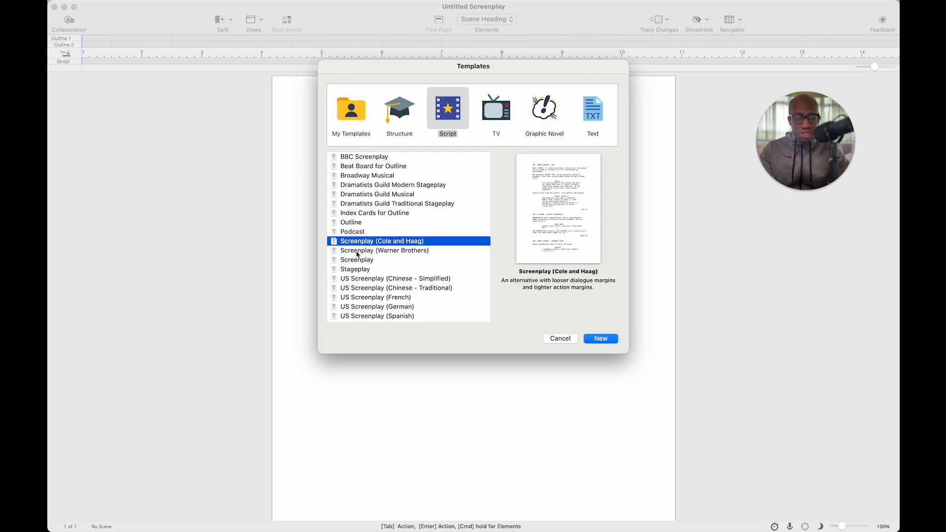
{"action": "left_click", "coordinate": [358, 252]}
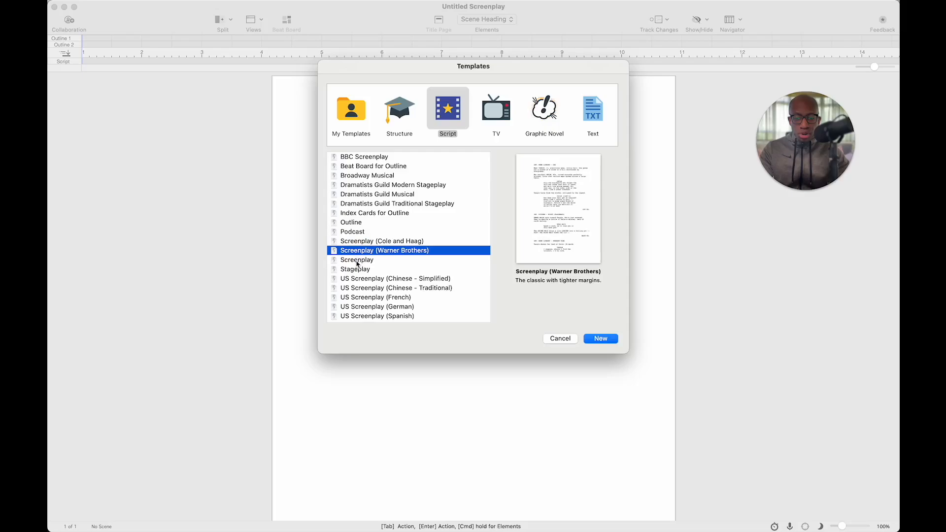
{"action": "left_click", "coordinate": [358, 261]}
{"action": "left_click", "coordinate": [350, 278]}
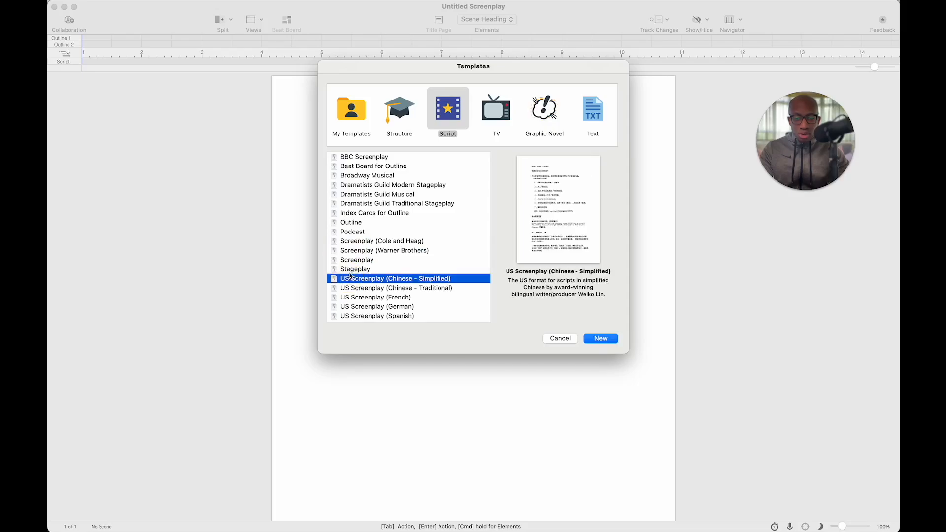
{"action": "left_click", "coordinate": [353, 269]}
{"action": "scroll", "coordinate": [367, 313], "scroll_direction": "down", "scroll_amount": 1}
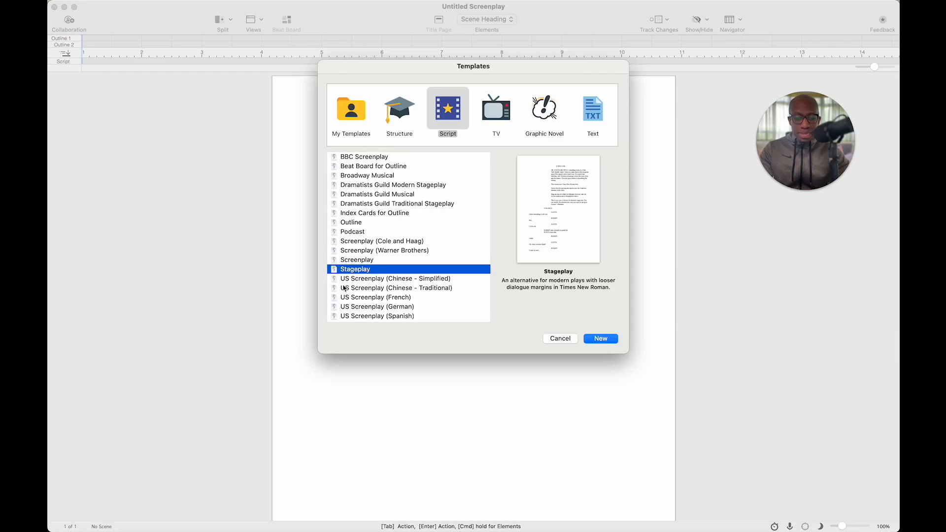
{"action": "left_click", "coordinate": [356, 262]}
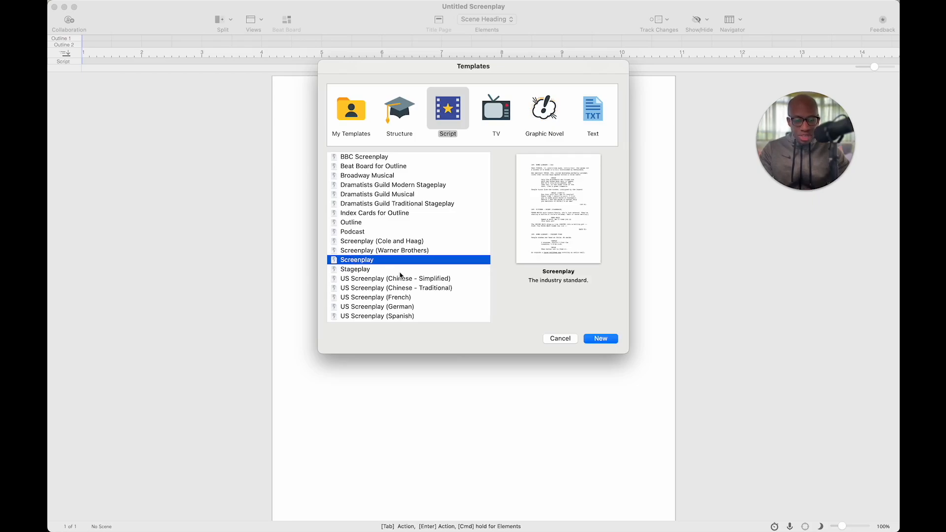
{"action": "left_click", "coordinate": [598, 339]}
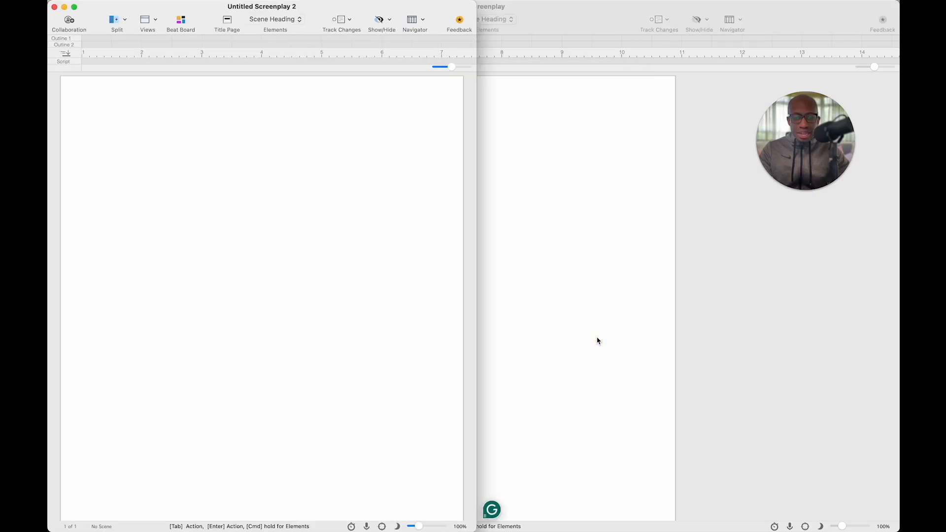
Enlarge the new screenplay's window to full width and set the script zoom to 150%
{"action": "left_click_drag", "start_coordinate": [476, 529], "coordinate": [898, 527]}
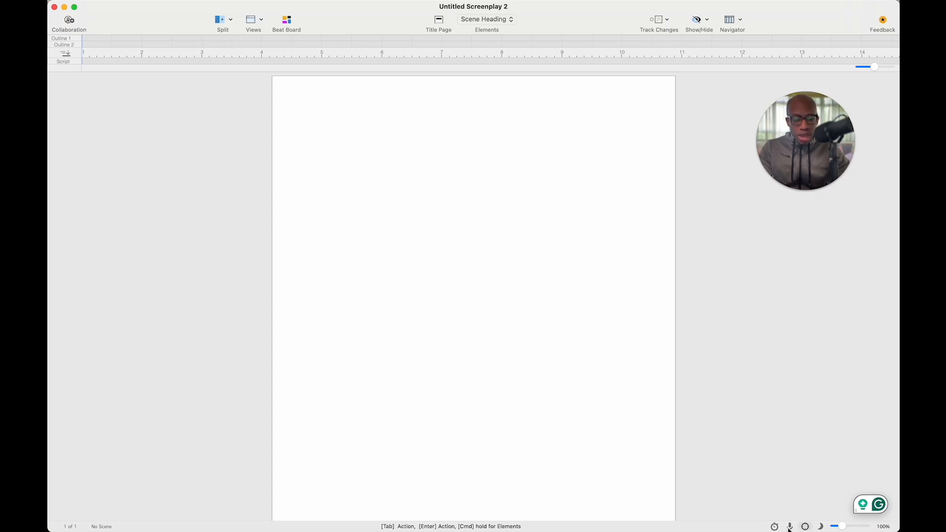
{"action": "left_click", "coordinate": [842, 527]}
{"action": "mouse_move", "coordinate": [844, 528]}
{"action": "left_mouse_down"}
{"action": "mouse_move", "coordinate": [866, 528]}
{"action": "mouse_move", "coordinate": [855, 528]}
{"action": "left_mouse_up"}
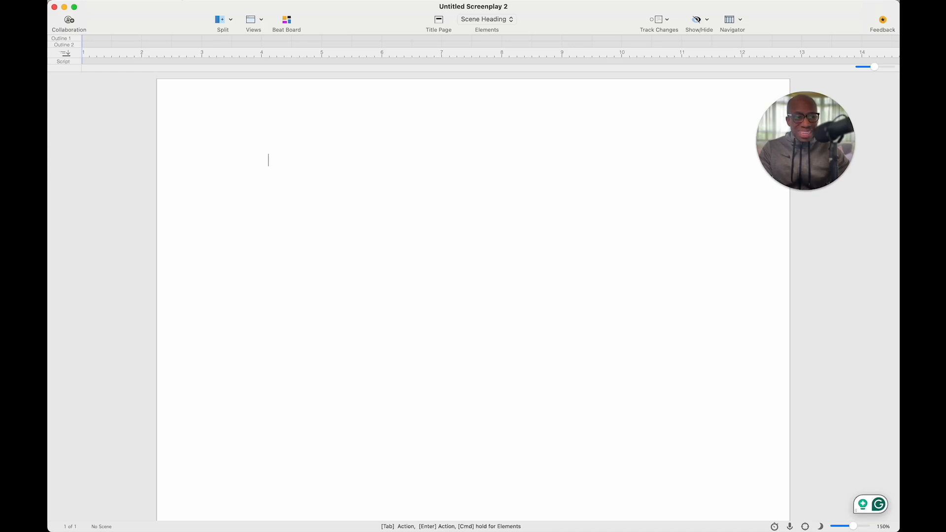
Switch the script to Normal View and enter the letter "A" in the first scene heading, keeping the zoom at 150%
{"action": "left_click", "coordinate": [180, 0]}
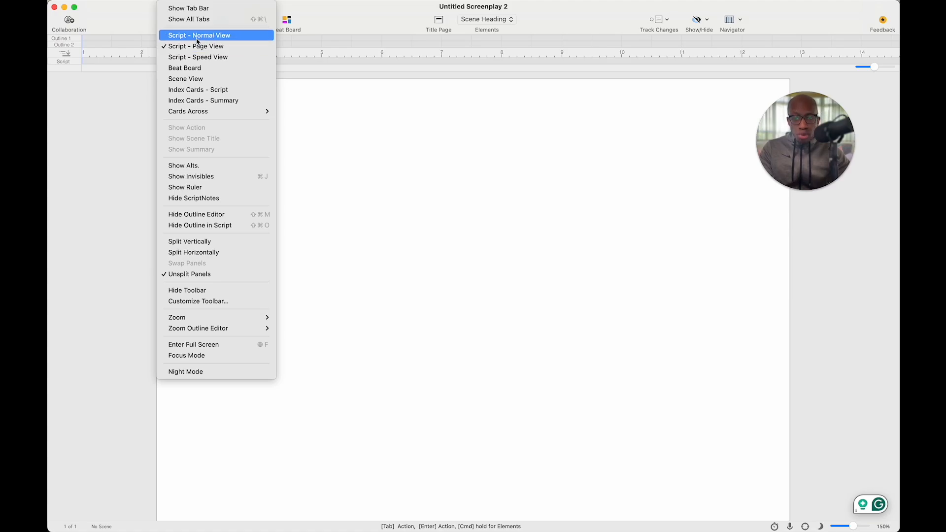
{"action": "left_click", "coordinate": [197, 36]}
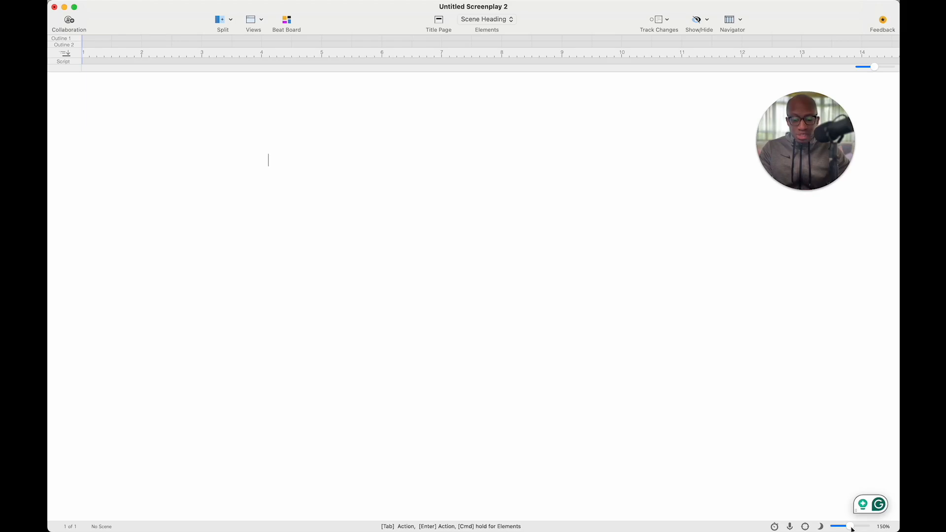
{"action": "type", "text": "A"}
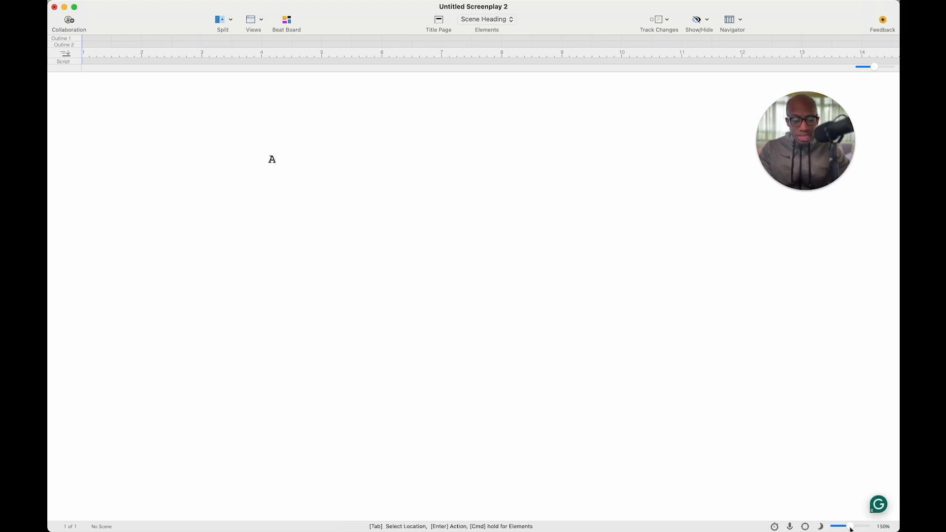
{"action": "mouse_move", "coordinate": [850, 530]}
{"action": "left_mouse_down"}
{"action": "mouse_move", "coordinate": [881, 525]}
{"action": "mouse_move", "coordinate": [836, 530]}
{"action": "mouse_move", "coordinate": [852, 529]}
{"action": "left_mouse_up"}
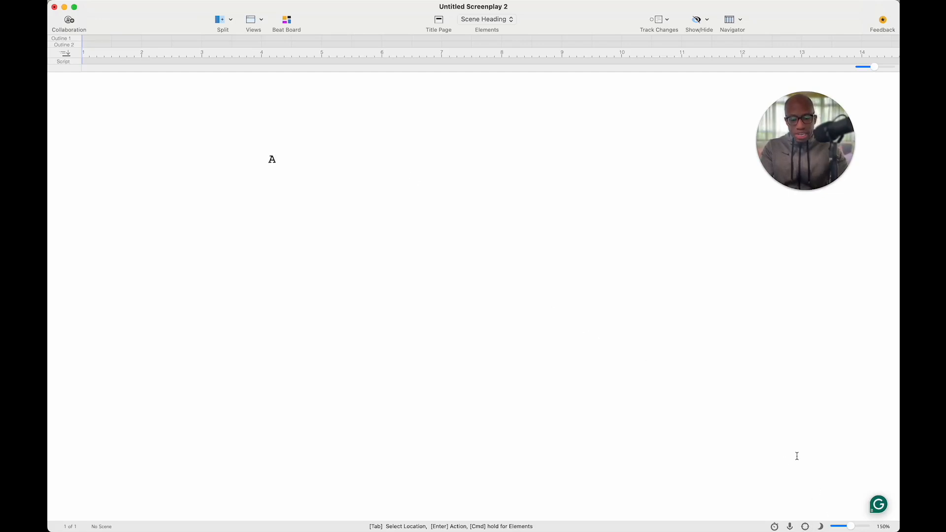
Replace the letter in the first scene heading with "INT. MAIN HOUSE - DAY" and begin an action line below it
{"action": "key", "text": "BackSpace"}
{"action": "type", "text": "IN"}
{"action": "key", "text": "Tab"}
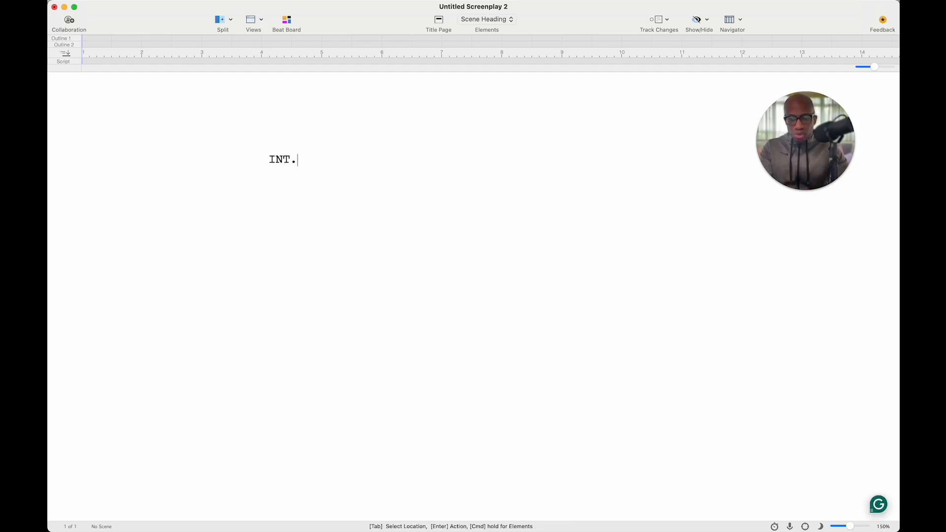
{"action": "type", "text": "MAIN HOUSE - DA"}
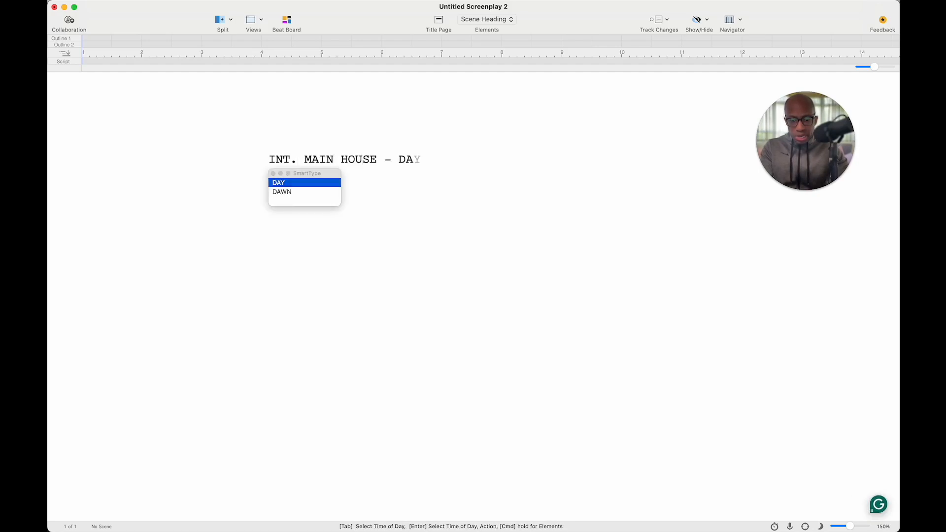
{"action": "key", "text": "Return"}
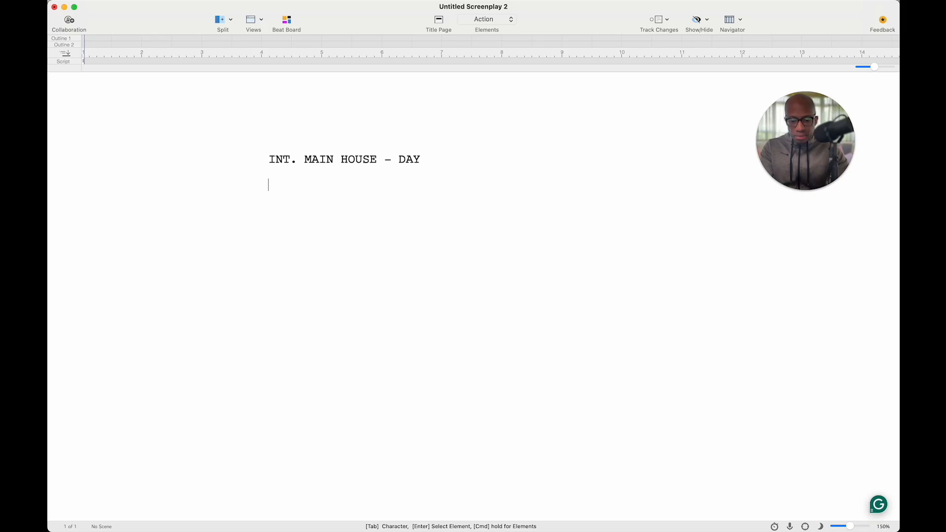
Write the action text "House sits on a quiet street. MAN (20's, black, suit and tie, energetic)."
{"action": "type", "text": "House sits "}
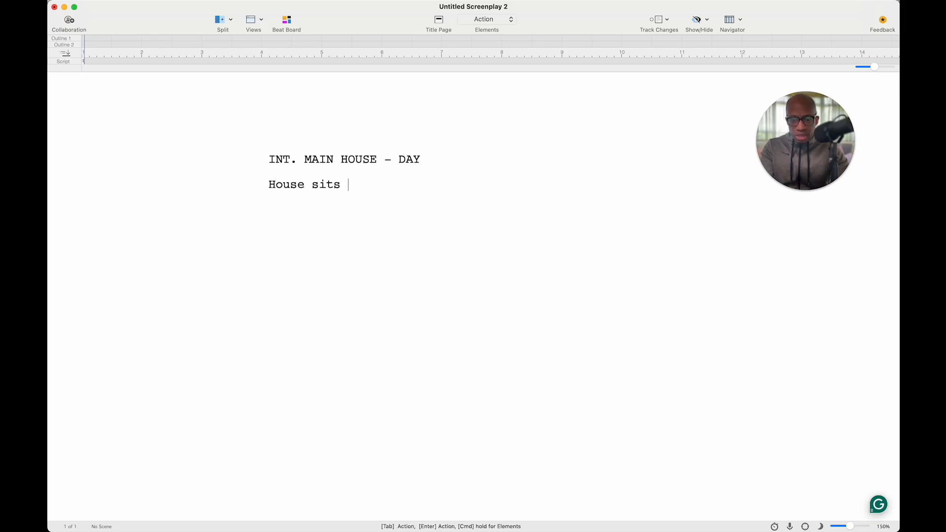
{"action": "type", "text": "on a quiet s"}
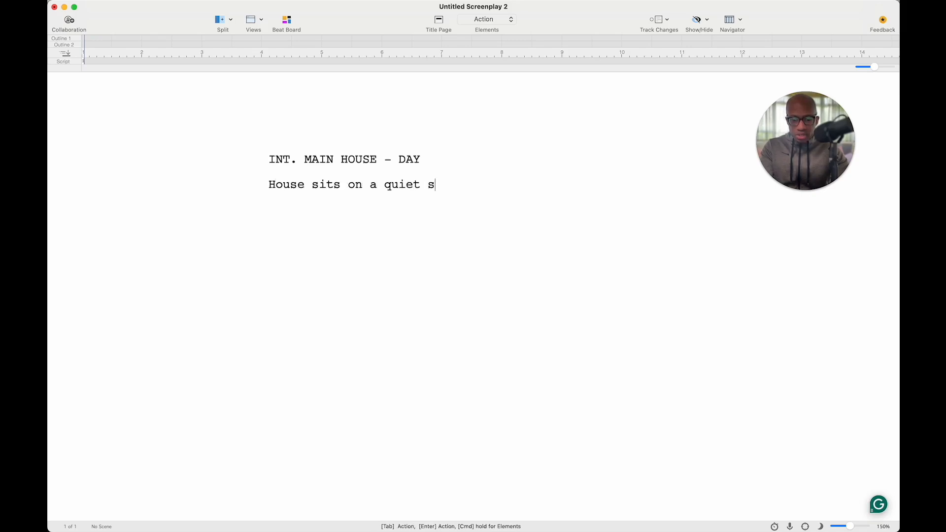
{"action": "type", "text": "treet. MAN (20's "}
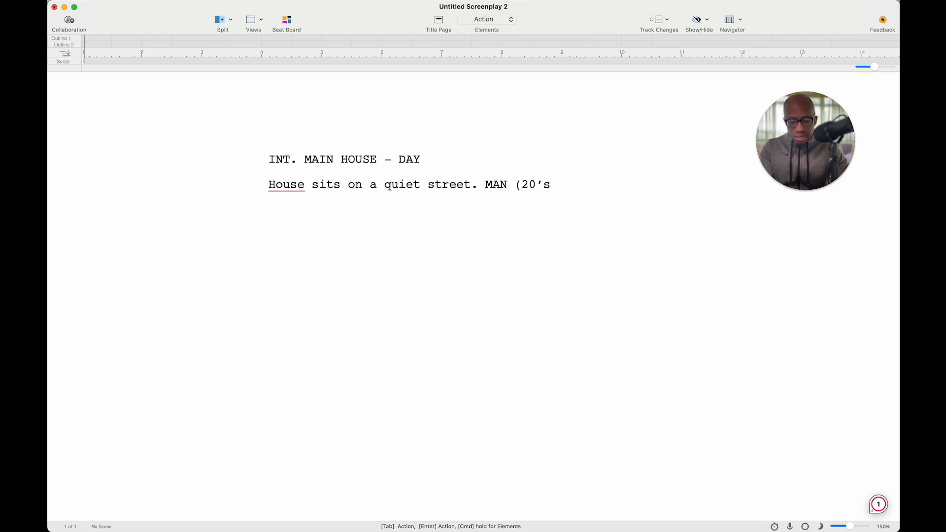
{"action": "type", "text": ", black, suit"}
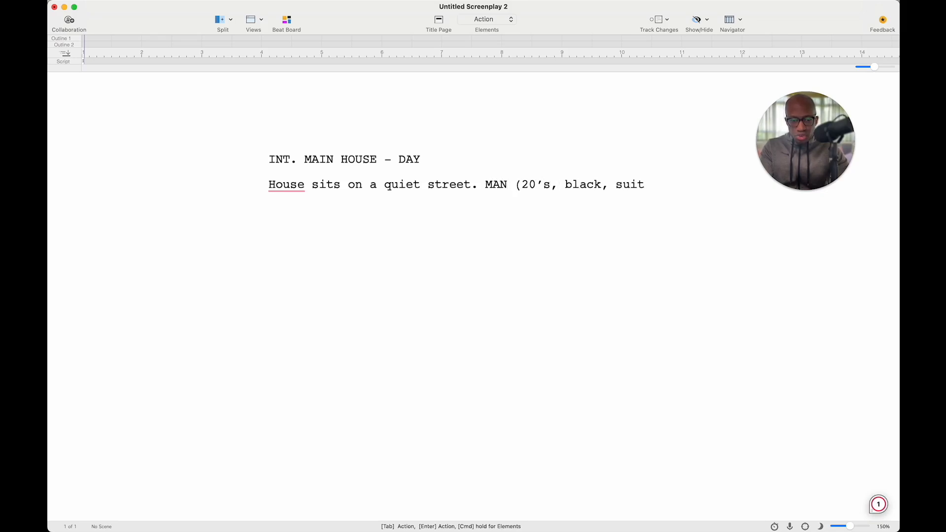
{"action": "type", "text": " and tie, energet"}
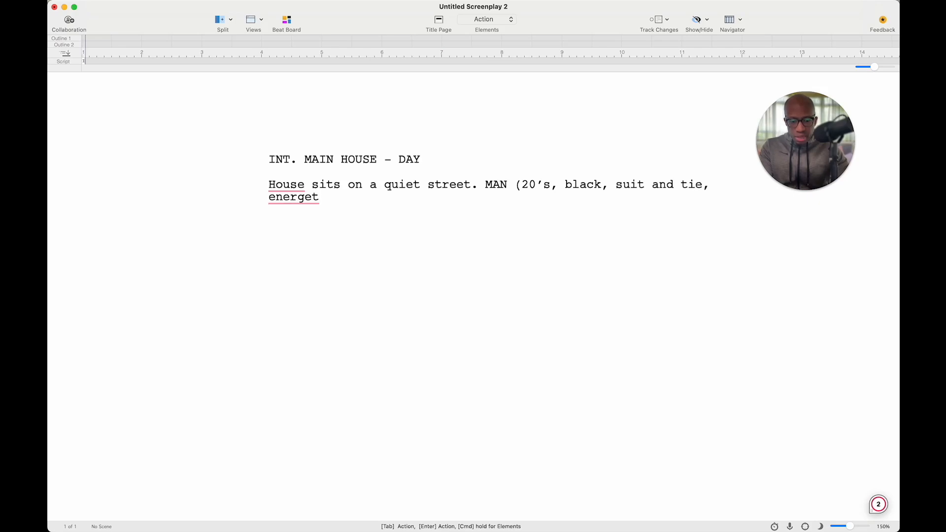
{"action": "type", "text": "ic)."}
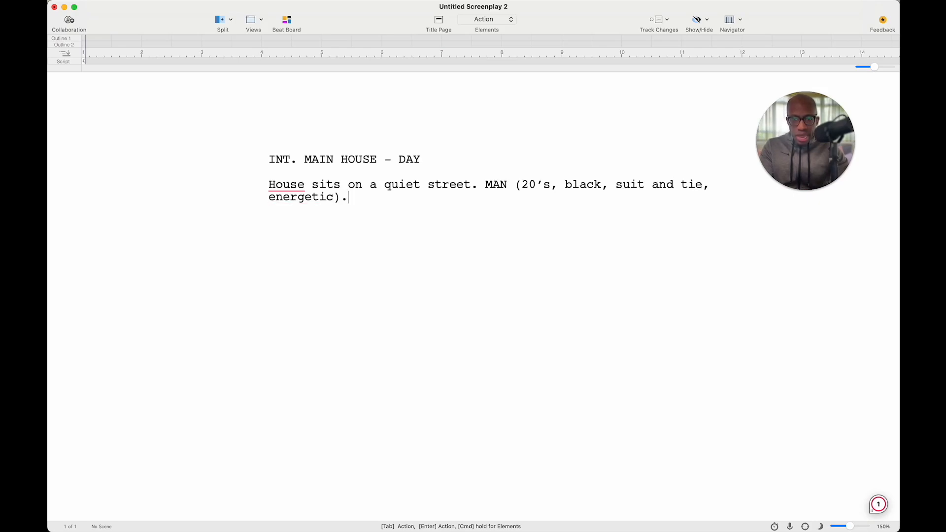
Extend the same action paragraph after "energetic)" so it continues "steps out of the front door. Stretches and exclaims with a scream."
{"action": "key", "text": "Return"}
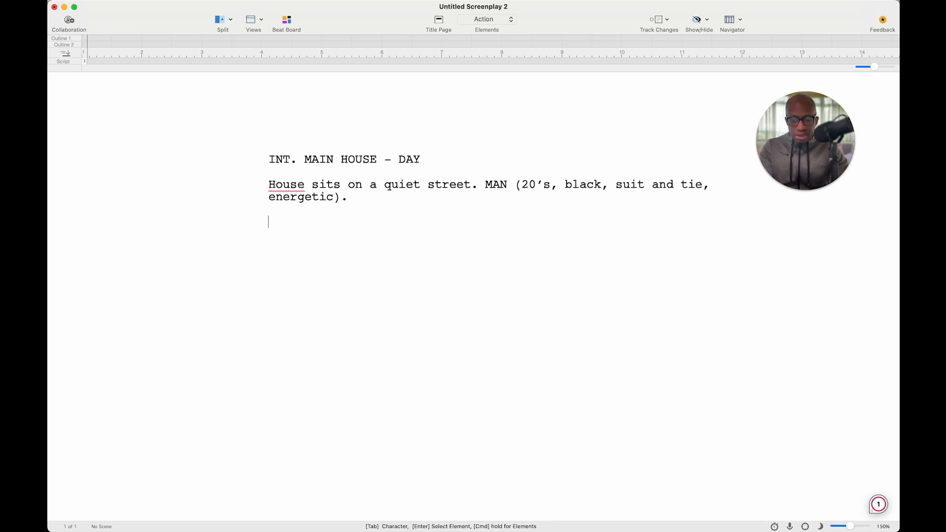
{"action": "key", "text": "BackSpace"}
{"action": "key", "text": "BackSpace"}
{"action": "type", "text": "steps o"}
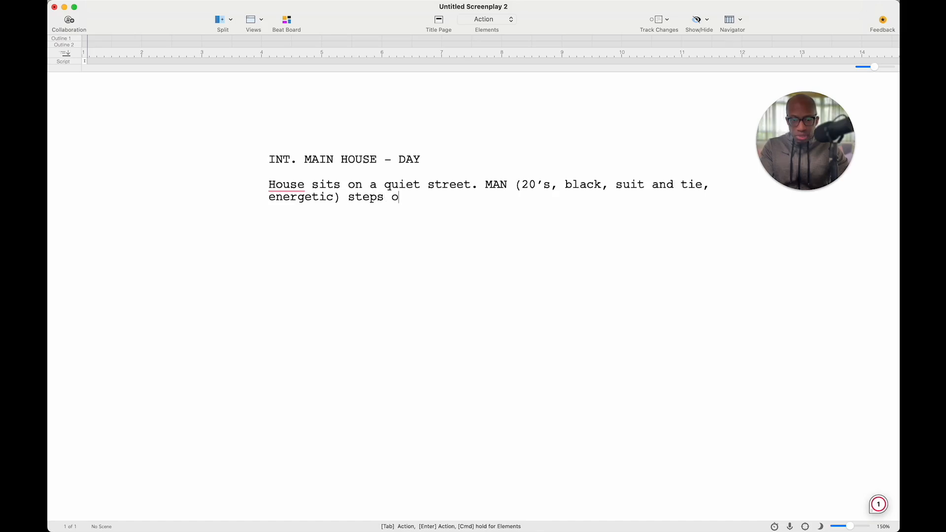
{"action": "type", "text": "ut of the fro"}
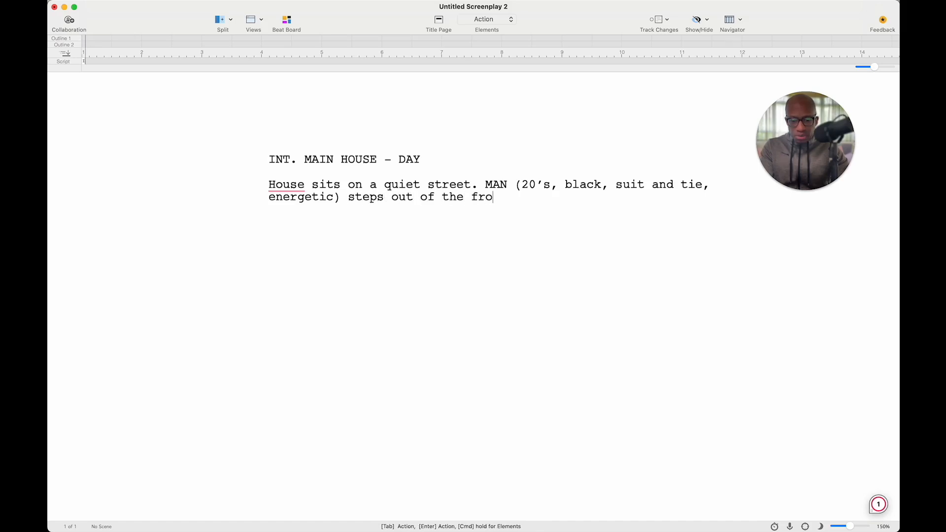
{"action": "type", "text": "nt door. Stretches"}
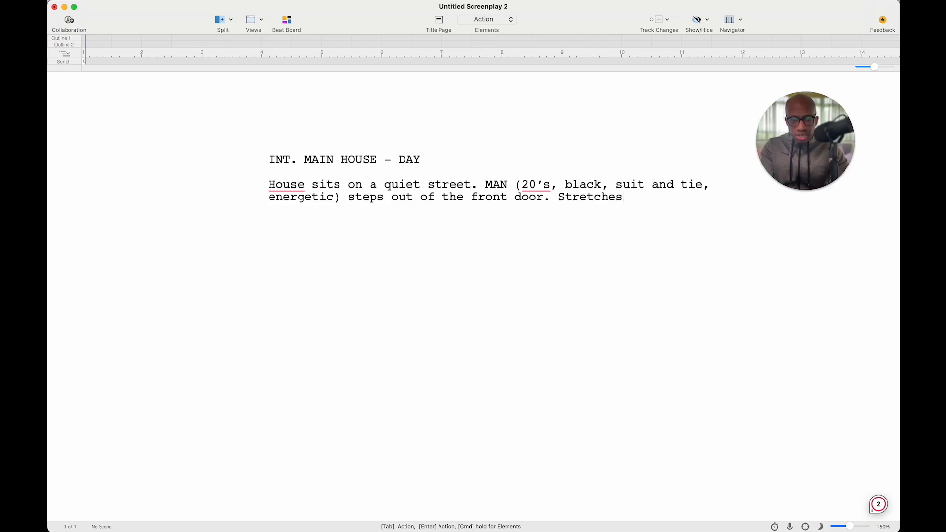
{"action": "type", "text": " and"}
{"action": "key", "text": "BackSpace"}
{"action": "type", "text": "..."}
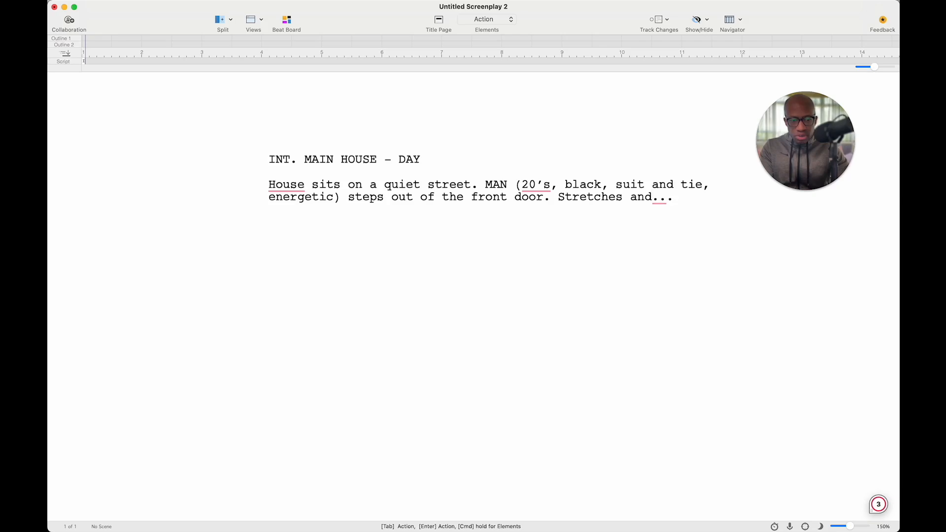
{"action": "key", "text": "BackSpace"}
{"action": "key", "text": "BackSpace"}
{"action": "type", "text": "exc"}
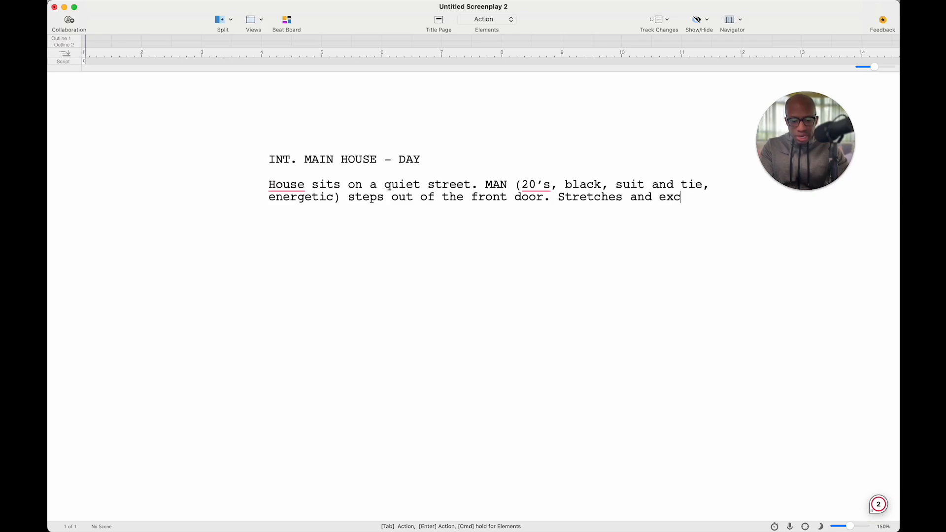
{"action": "type", "text": "laims with a"}
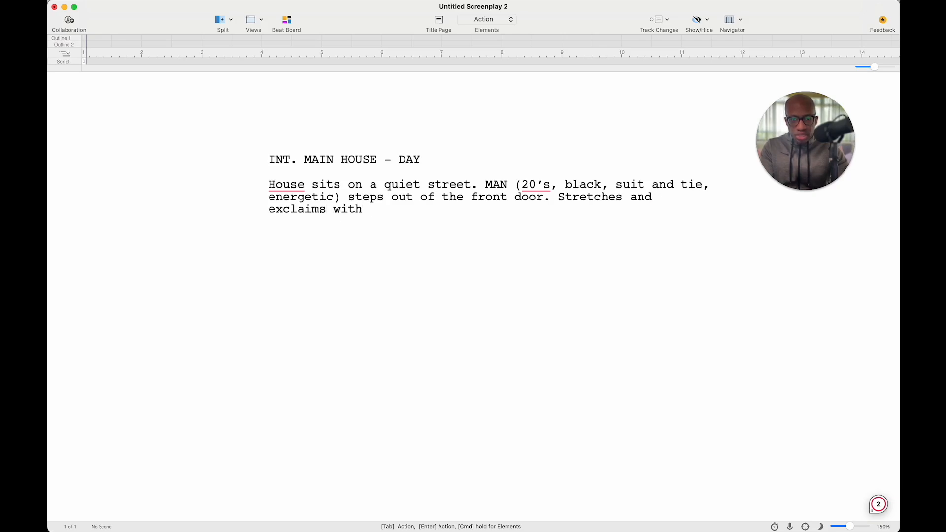
{"action": "type", "text": "ream."}
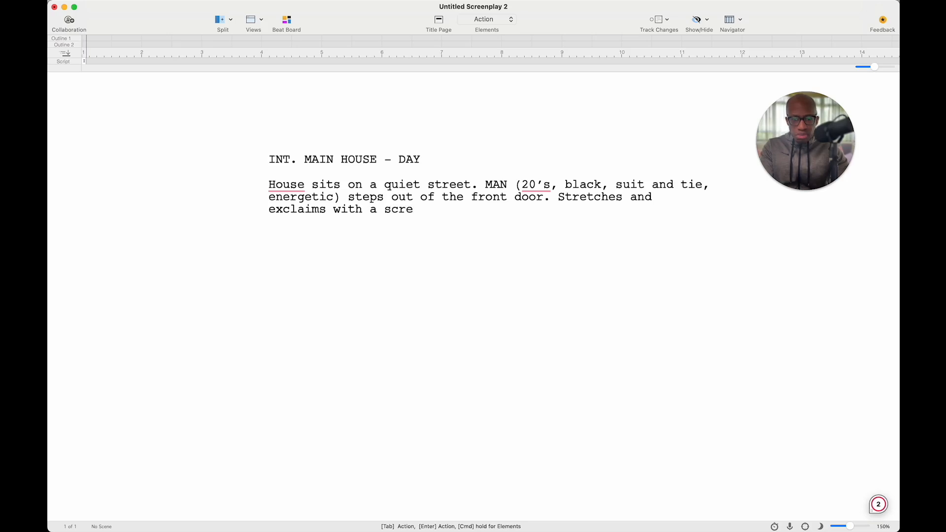
Add the character MAN below the action with the dialogue "What a beautiful morning!" and begin a new action line
{"action": "key", "text": "Return"}
{"action": "key", "text": "Tab"}
{"action": "type", "text": "MAN"}
{"action": "key", "text": "Return"}
{"action": "type", "text": "What a"}
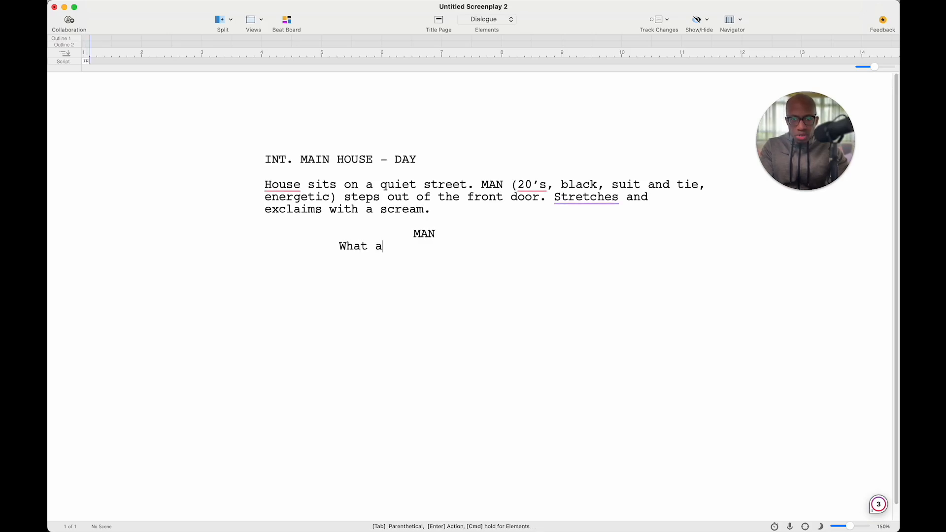
{"action": "type", "text": " beau"}
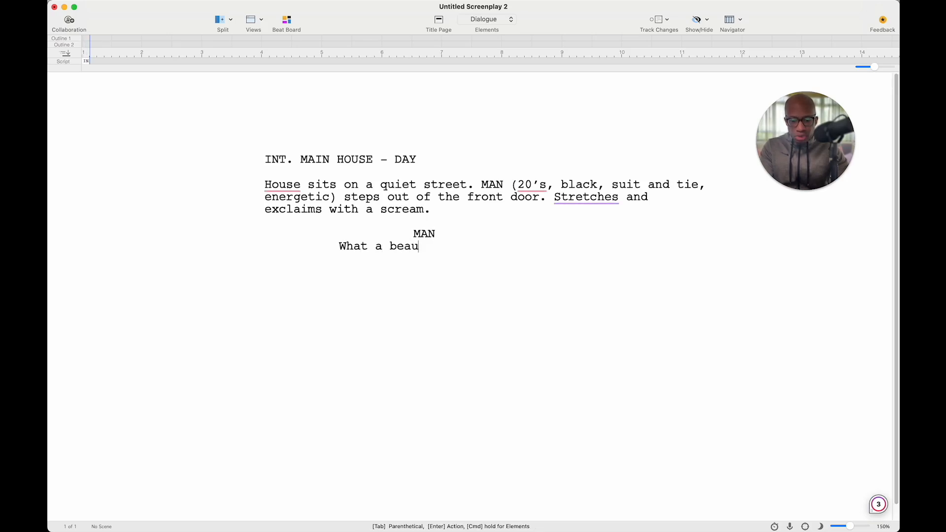
{"action": "type", "text": "tiful morni"}
{"action": "key", "text": "BackSpace"}
{"action": "key", "text": "BackSpace"}
{"action": "type", "text": "iful morning"}
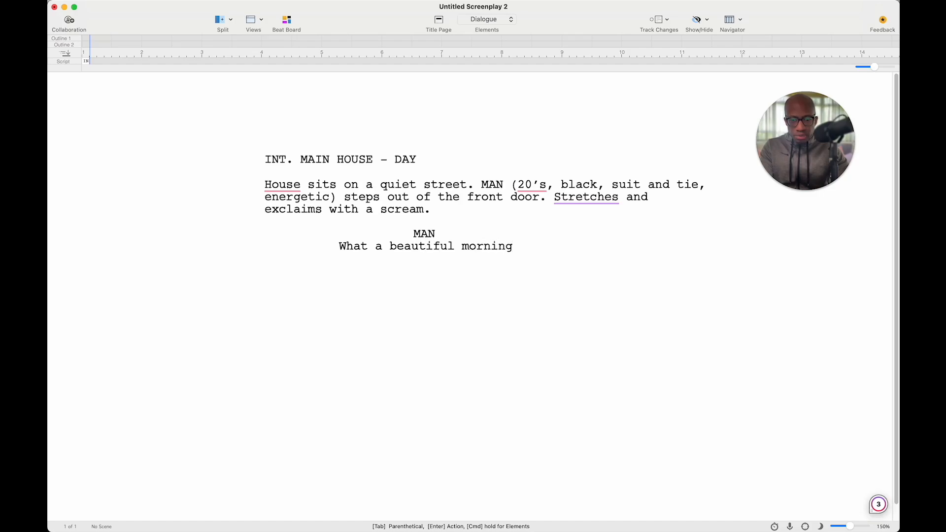
{"action": "key", "text": "Return"}
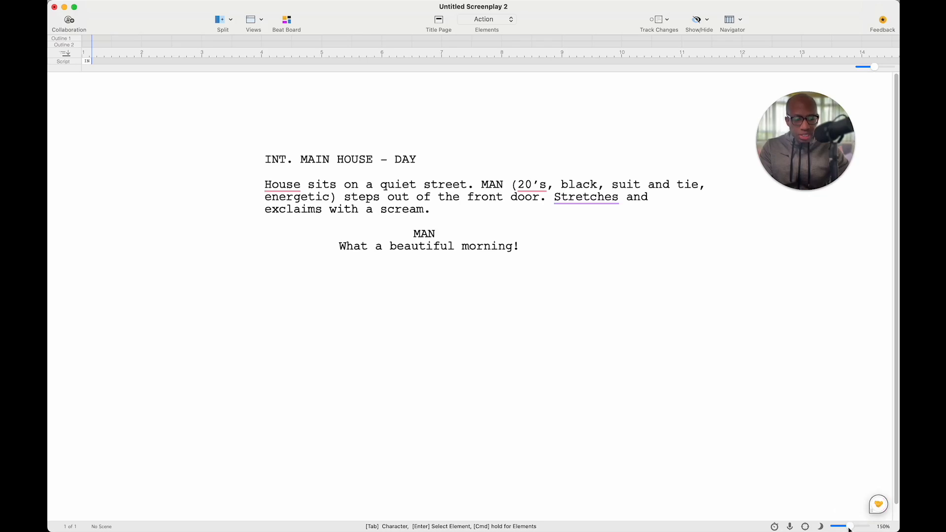
Try Night Mode and Focus Mode on the script, switching each one off again and keeping the zoom at 150%
{"action": "mouse_move", "coordinate": [849, 527]}
{"action": "left_mouse_down"}
{"action": "mouse_move", "coordinate": [874, 520]}
{"action": "mouse_move", "coordinate": [841, 525]}
{"action": "mouse_move", "coordinate": [867, 527]}
{"action": "mouse_move", "coordinate": [842, 526]}
{"action": "mouse_move", "coordinate": [850, 528]}
{"action": "left_mouse_up"}
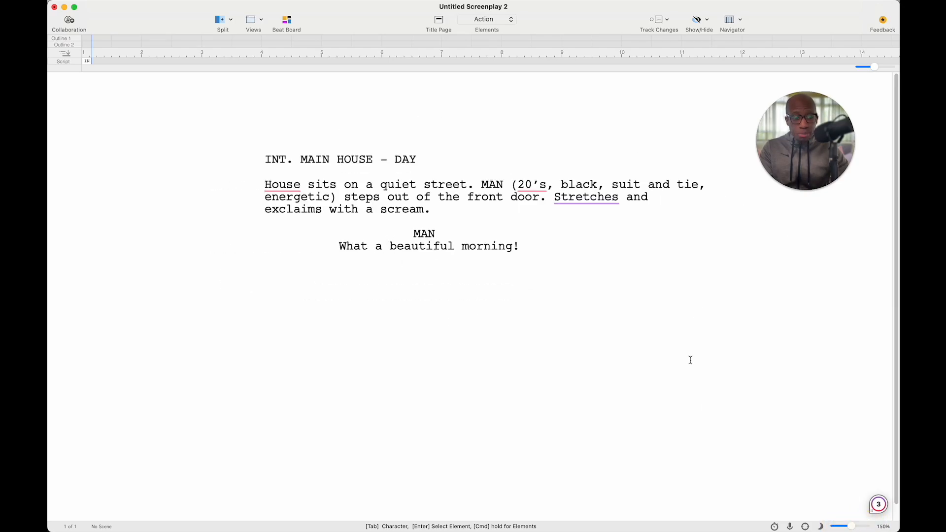
{"action": "left_click", "coordinate": [821, 527]}
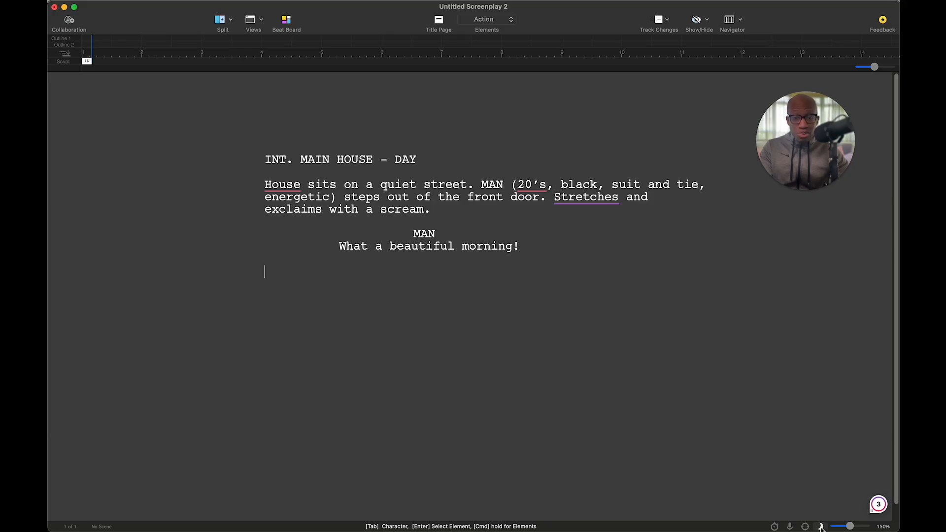
{"action": "left_click", "coordinate": [821, 527]}
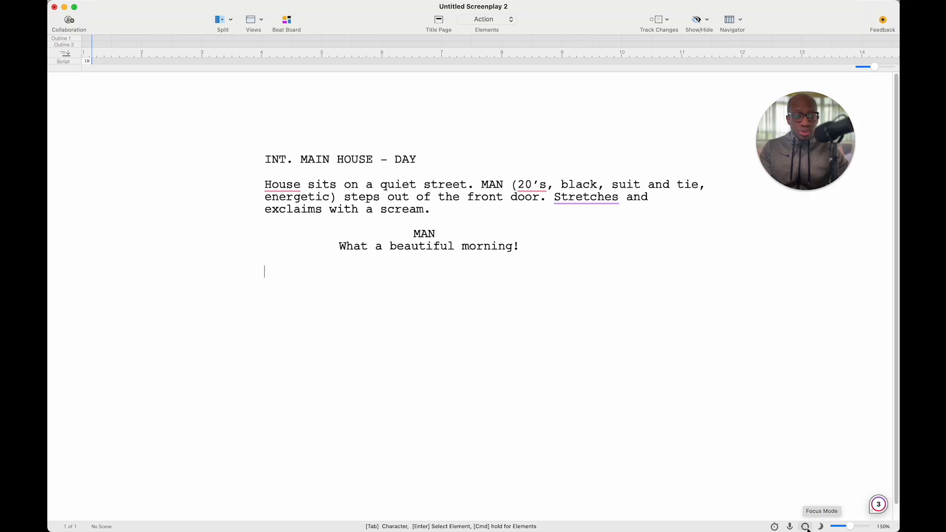
{"action": "left_click", "coordinate": [805, 526]}
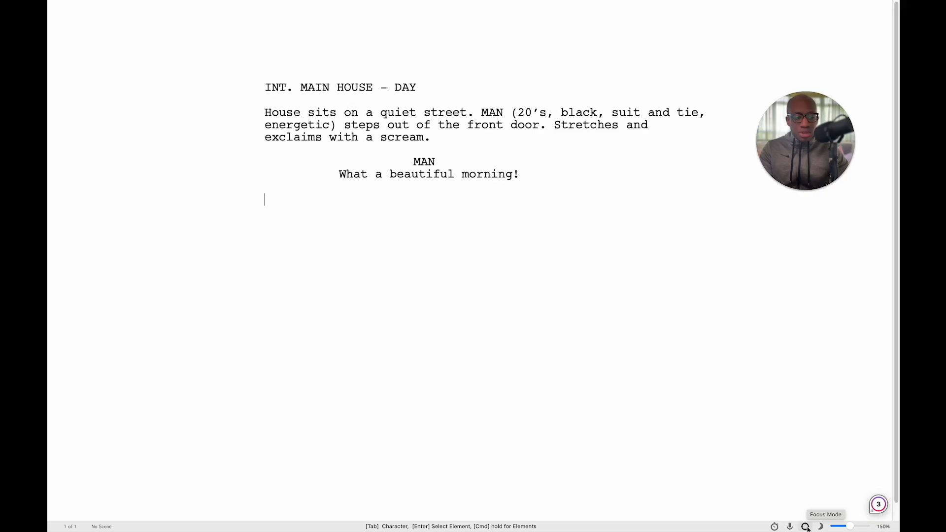
{"action": "left_click", "coordinate": [805, 526]}
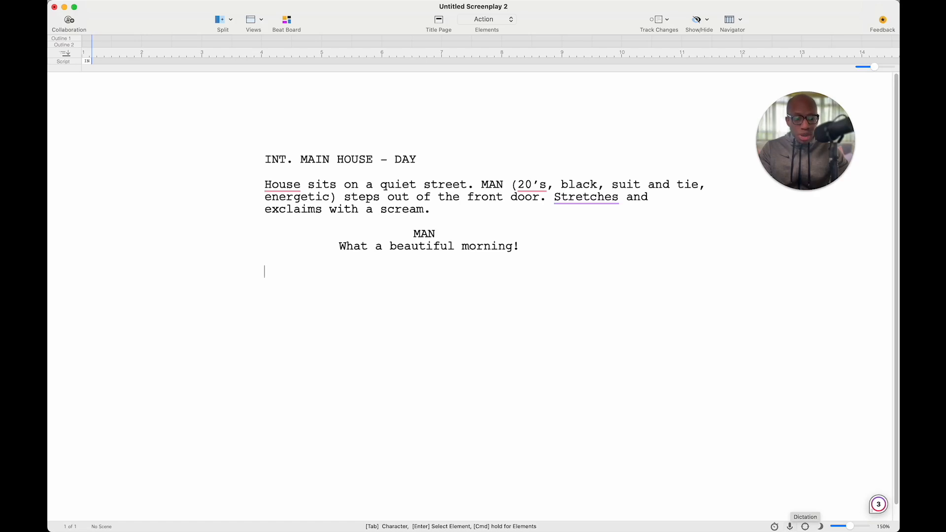
Start a 25-minute writing sprint, check its timer and end the sprint
{"action": "left_click", "coordinate": [774, 527]}
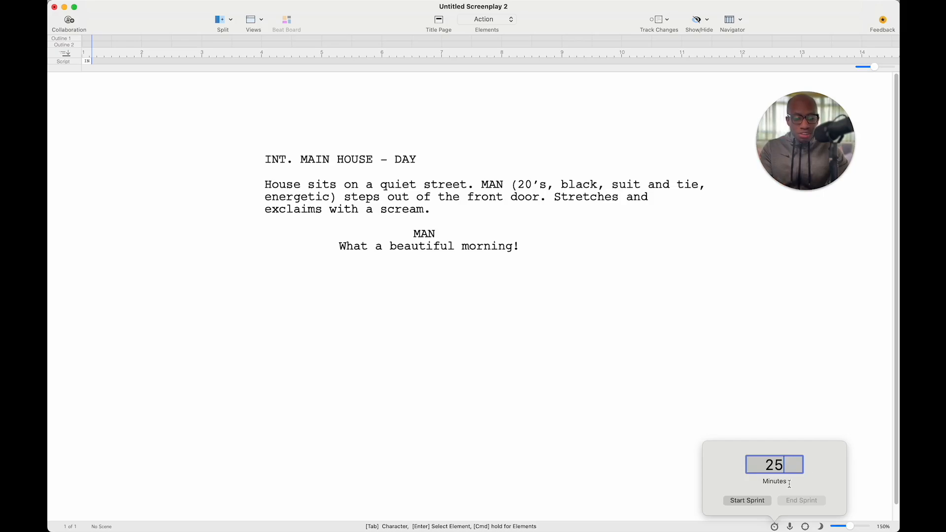
{"action": "left_click", "coordinate": [740, 500]}
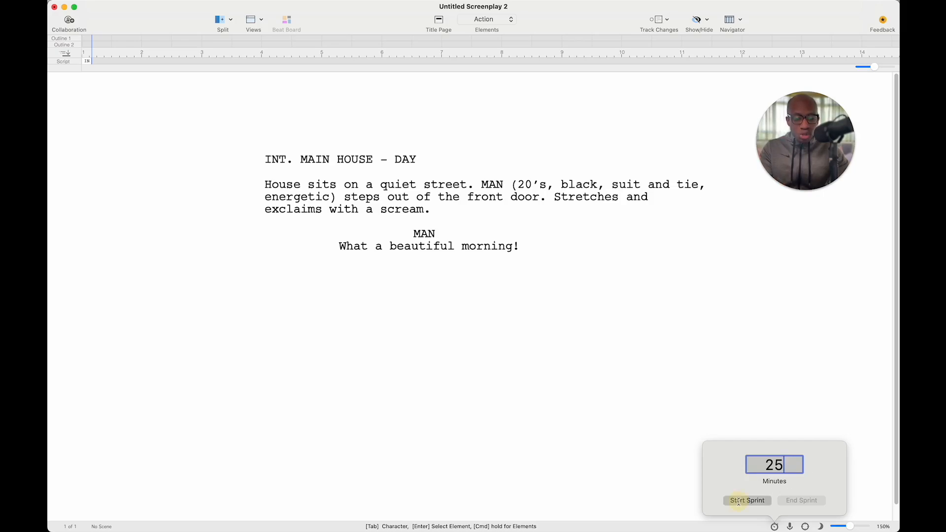
{"action": "left_click", "coordinate": [828, 311]}
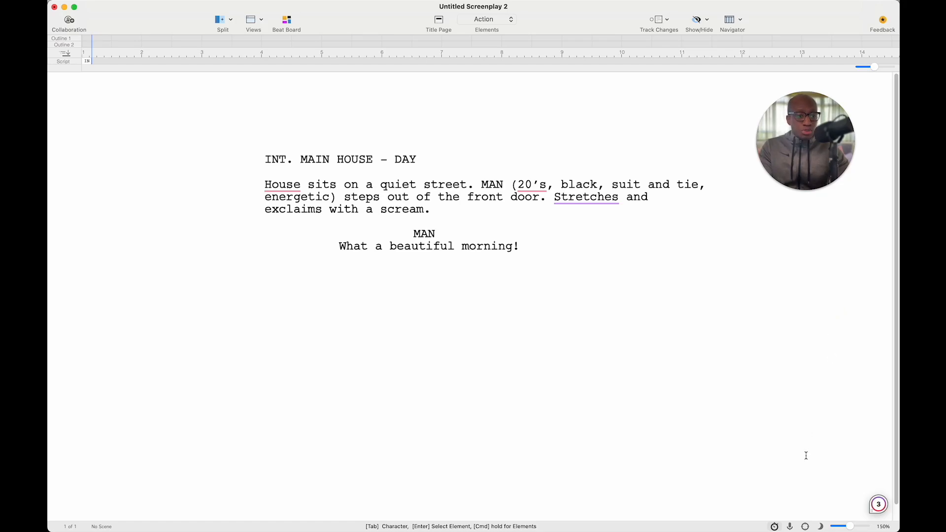
{"action": "left_click", "coordinate": [775, 527]}
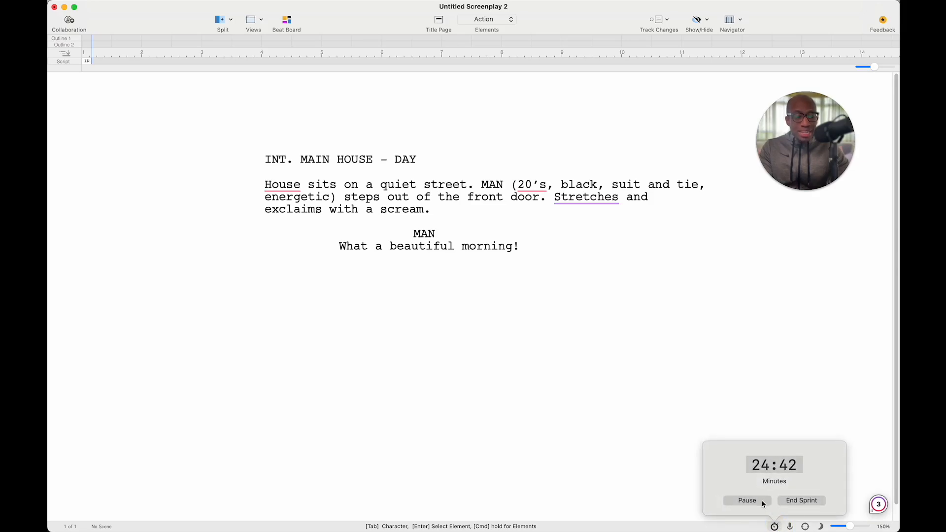
{"action": "left_click", "coordinate": [789, 500]}
{"action": "left_click", "coordinate": [735, 341]}
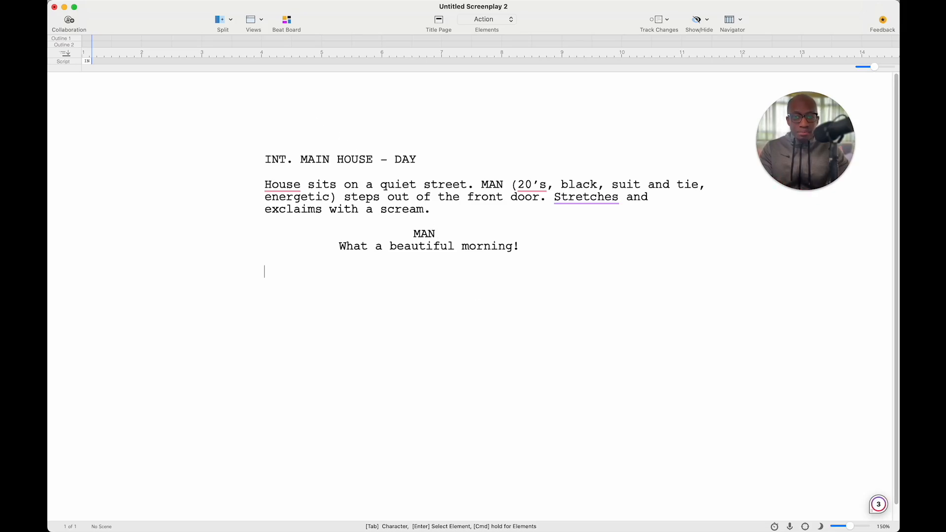
Switch the script display to the Index Cards - Summary view
{"action": "left_click", "coordinate": [224, 30]}
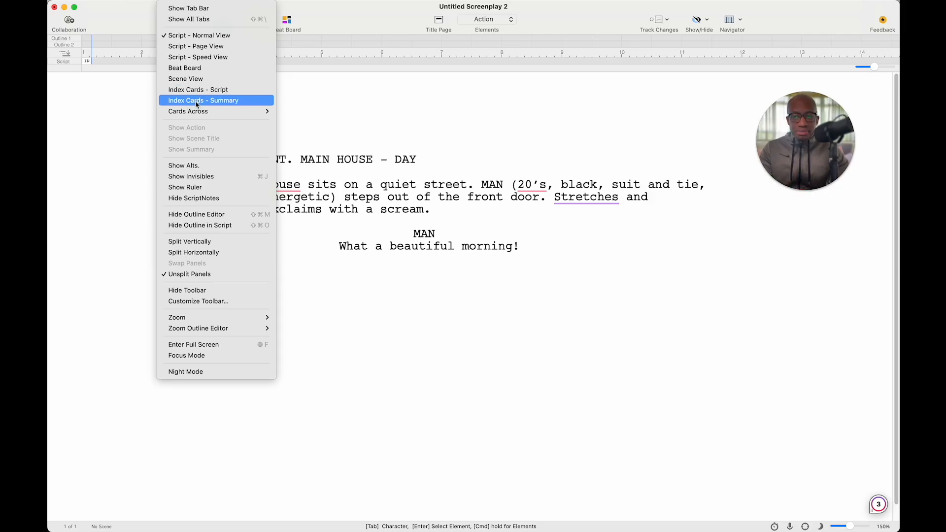
{"action": "left_click", "coordinate": [197, 104]}
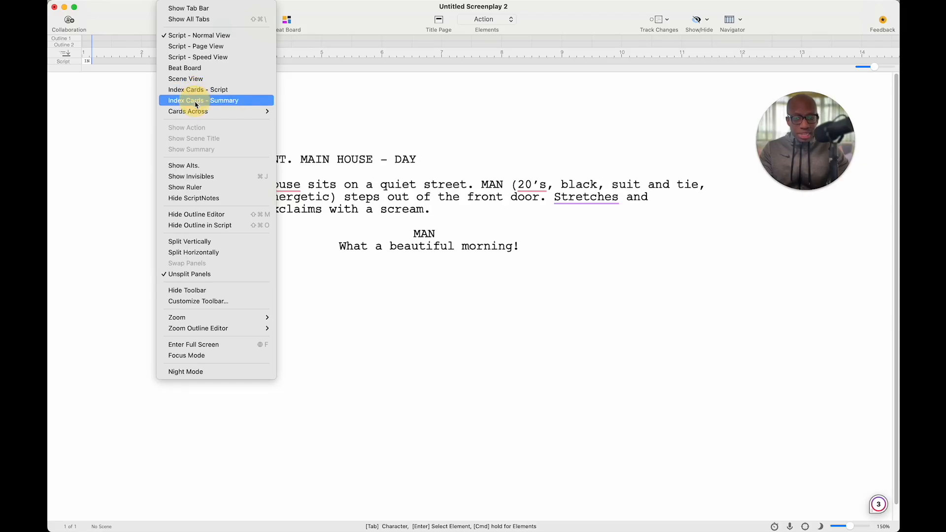
{"action": "mouse_move", "coordinate": [194, 119]}
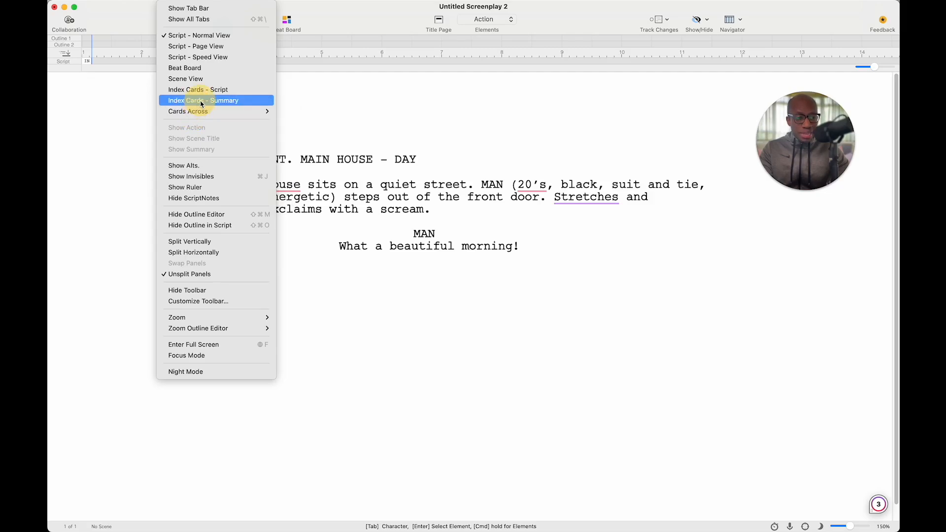
{"action": "left_click", "coordinate": [202, 101]}
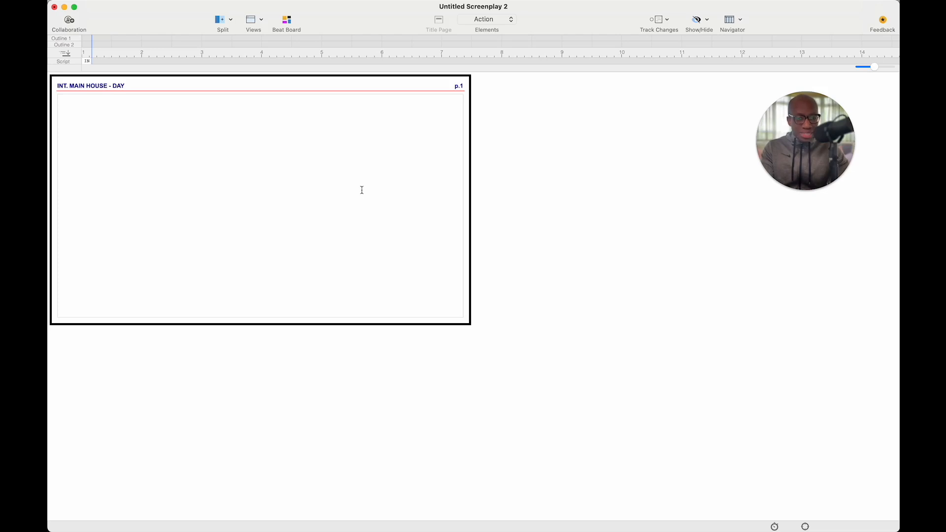
Check how many index cards can be shown across in the summary view, leaving the setting as it is
{"action": "left_click", "coordinate": [253, 19]}
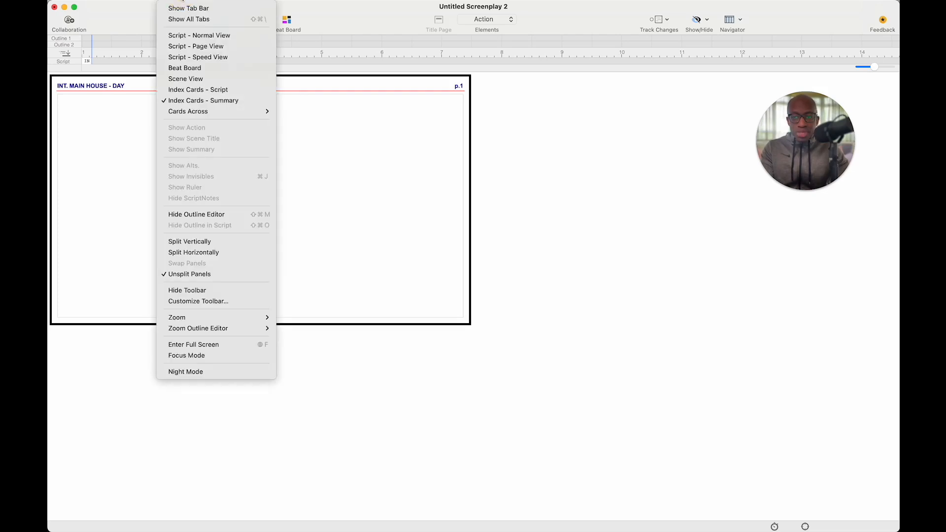
{"action": "mouse_move", "coordinate": [234, 115]}
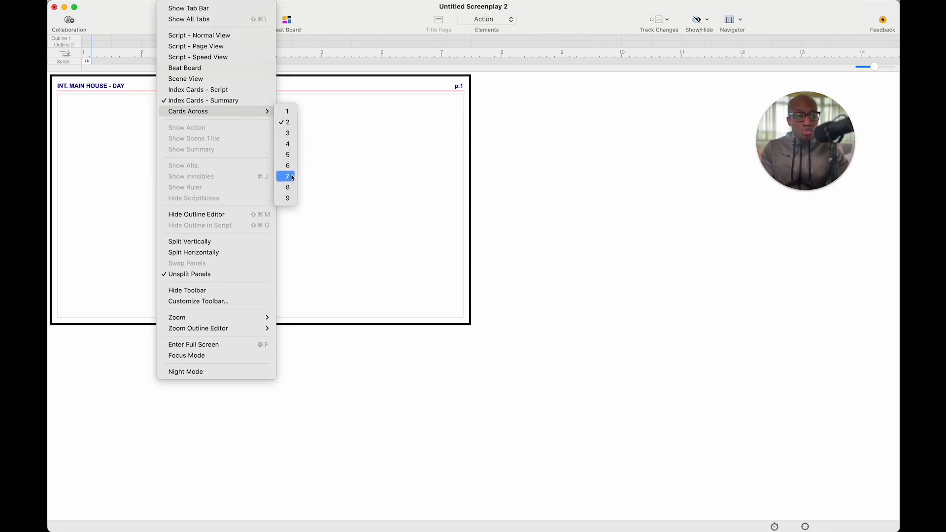
{"action": "left_click", "coordinate": [362, 158]}
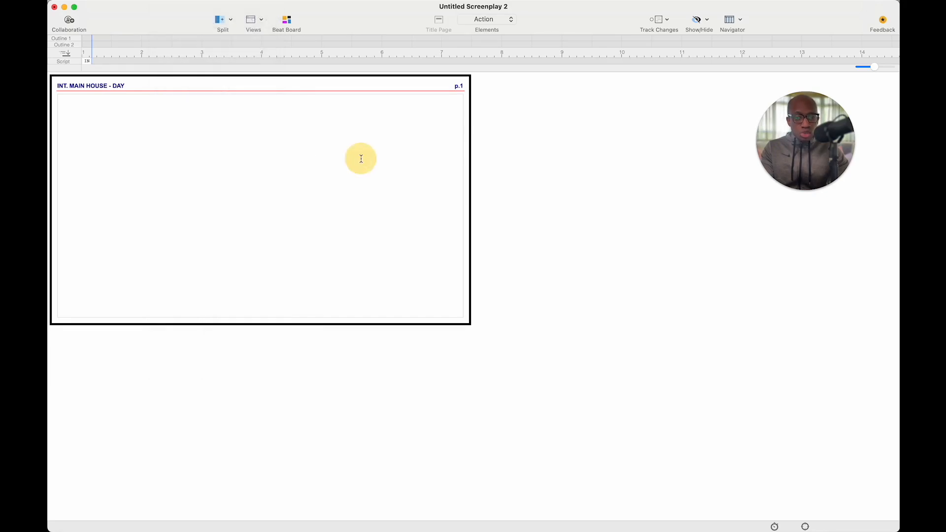
{"action": "left_click", "coordinate": [397, 216]}
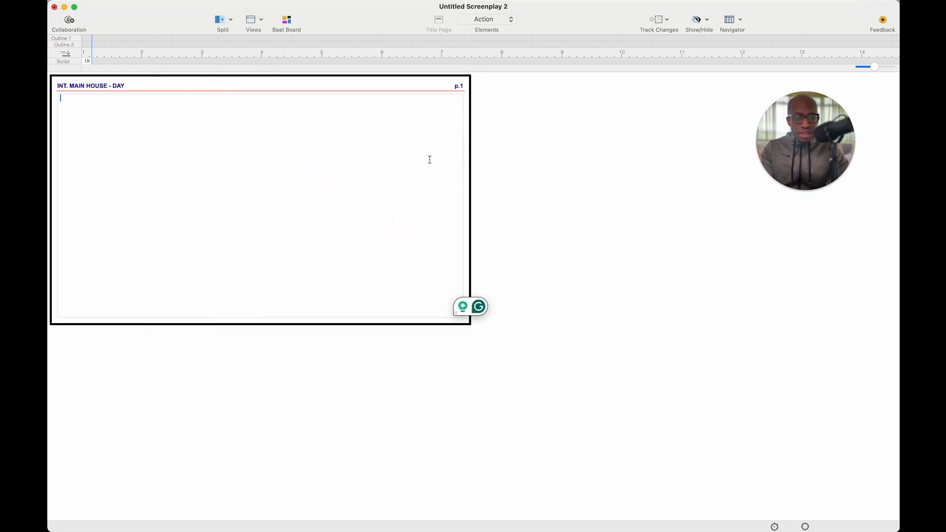
{"action": "left_click", "coordinate": [377, 199]}
{"action": "left_click", "coordinate": [298, 196]}
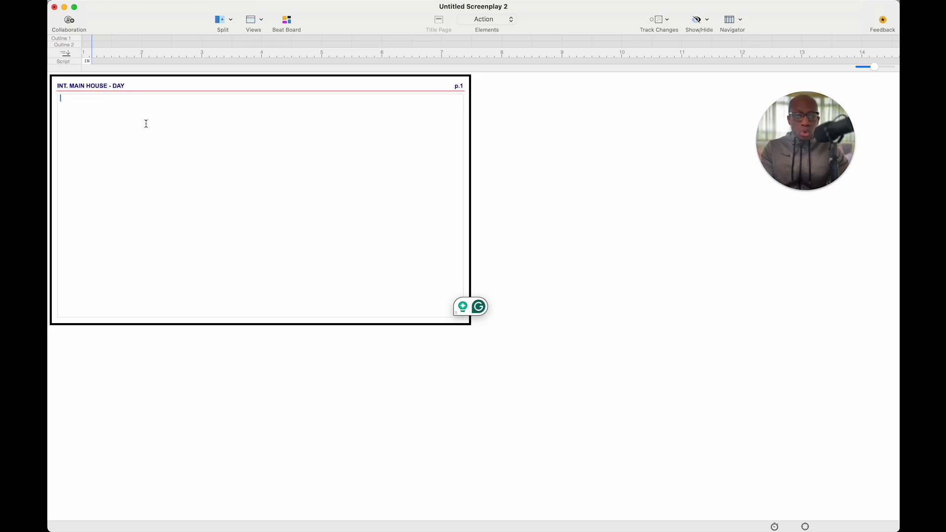
{"action": "left_click", "coordinate": [129, 131]}
{"action": "left_click", "coordinate": [302, 117]}
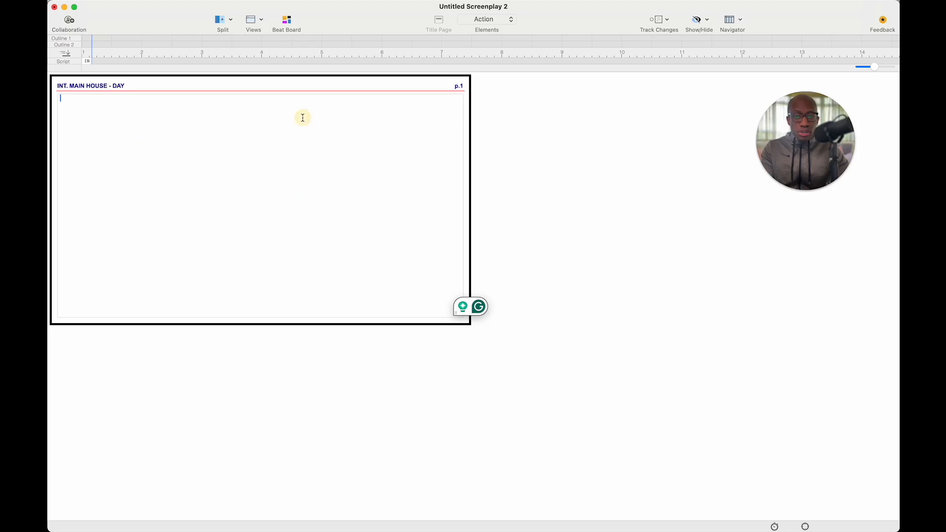
{"action": "left_click", "coordinate": [464, 118]}
{"action": "left_click", "coordinate": [631, 124]}
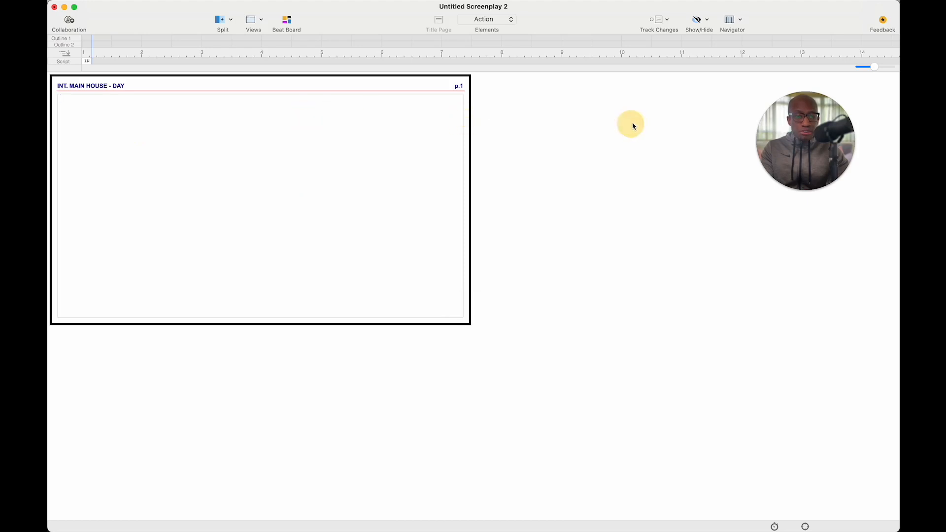
{"action": "left_click", "coordinate": [751, 112]}
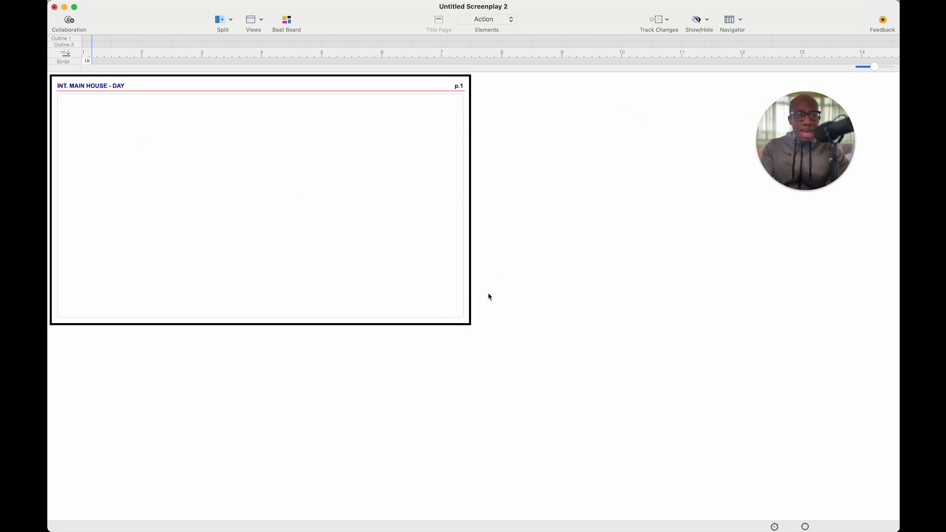
{"action": "left_click", "coordinate": [506, 300]}
{"action": "left_click", "coordinate": [494, 387]}
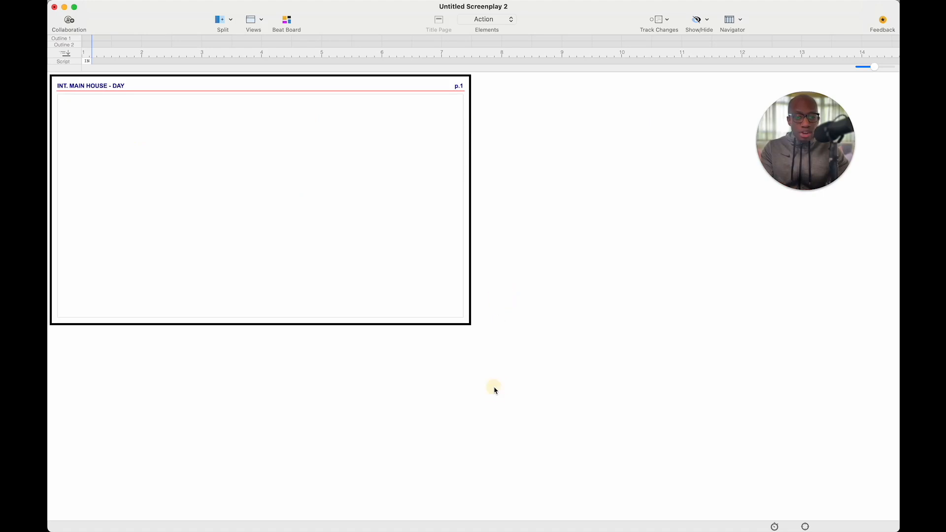
{"action": "left_click", "coordinate": [525, 417]}
{"action": "left_click", "coordinate": [506, 455]}
Switch the display from the index cards back to the Script - Normal View
{"action": "left_click", "coordinate": [182, 0]}
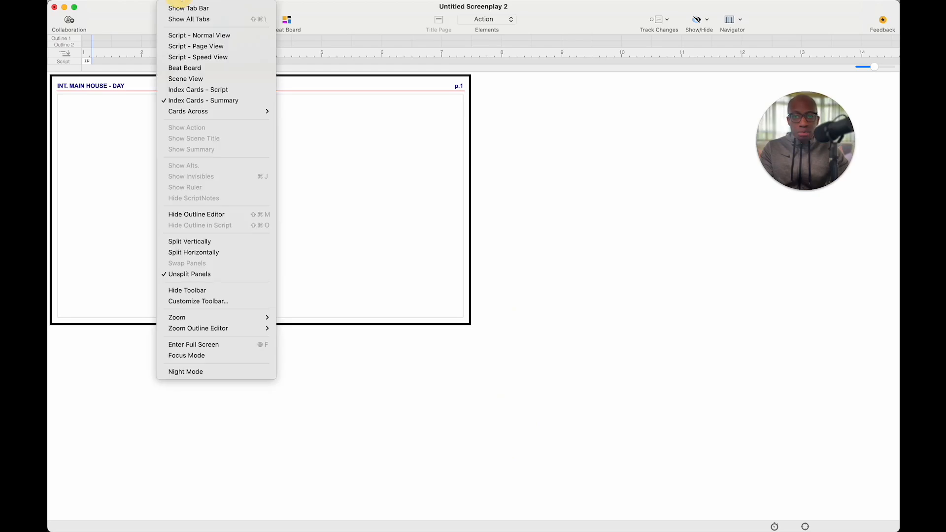
{"action": "left_click", "coordinate": [177, 1]}
{"action": "left_click", "coordinate": [176, 1]}
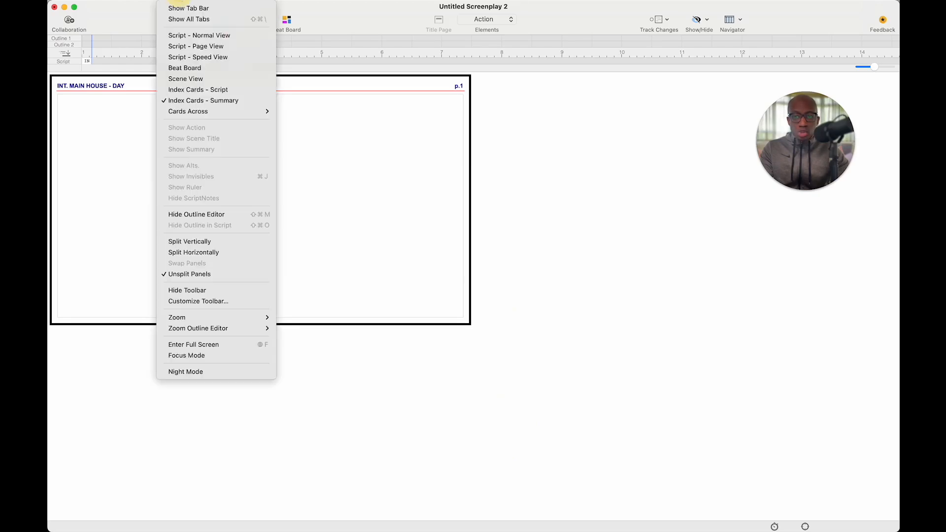
{"action": "left_click", "coordinate": [197, 35]}
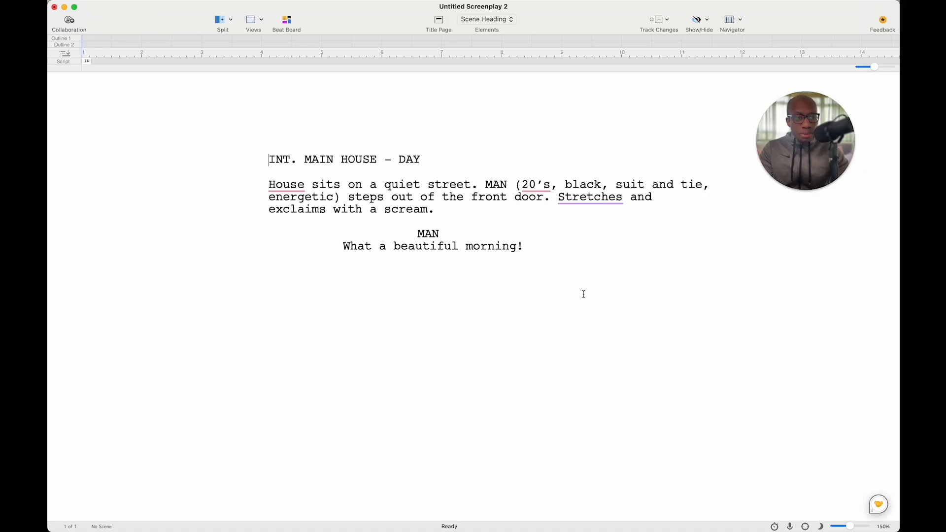
{"action": "left_click", "coordinate": [311, 21]}
{"action": "left_click", "coordinate": [197, 19]}
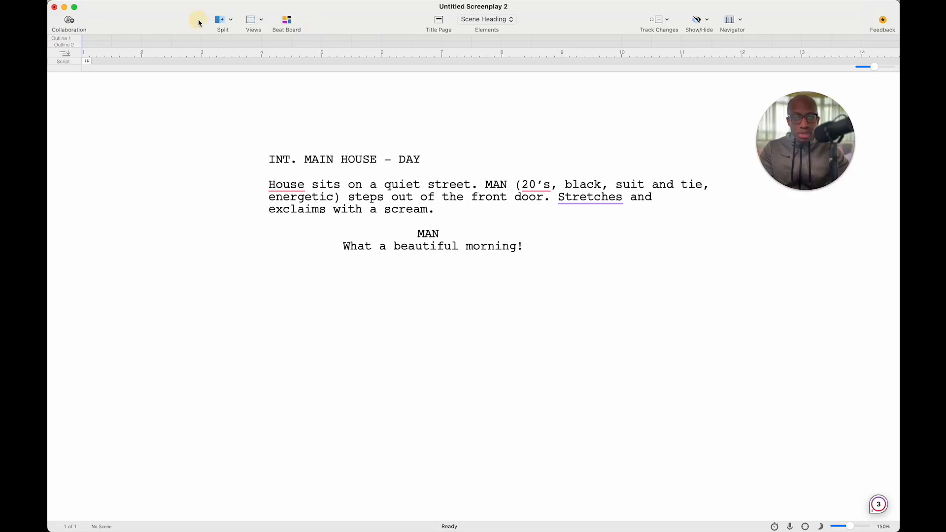
{"action": "left_click", "coordinate": [262, 20]}
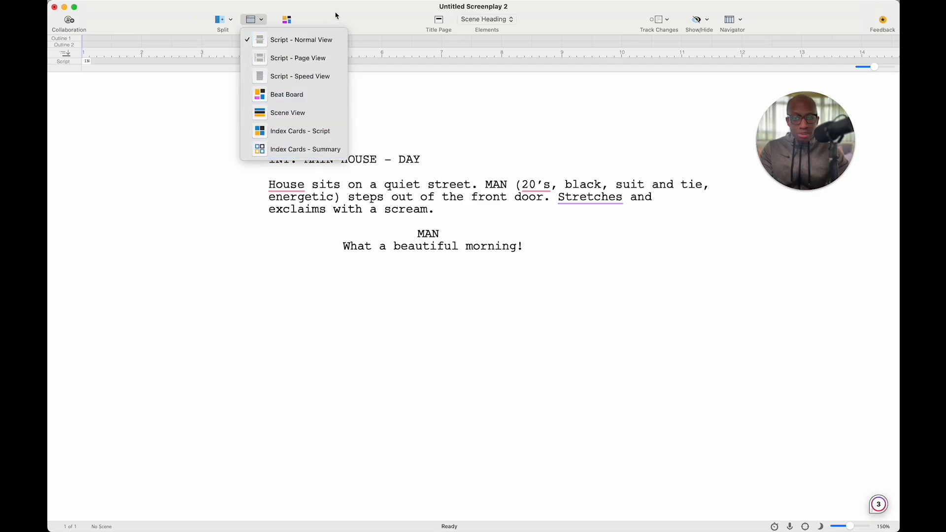
{"action": "left_click", "coordinate": [351, 20]}
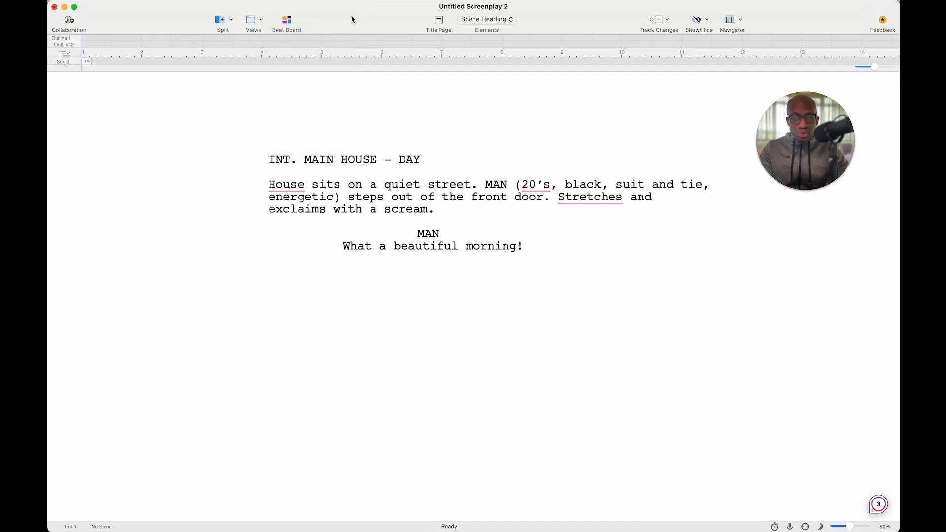
{"action": "left_click", "coordinate": [414, 18]}
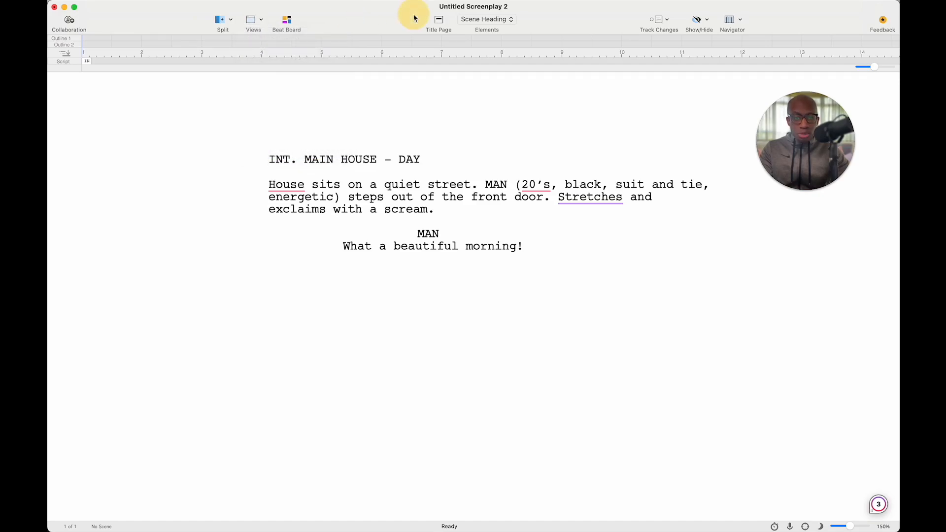
{"action": "left_click", "coordinate": [620, 13]}
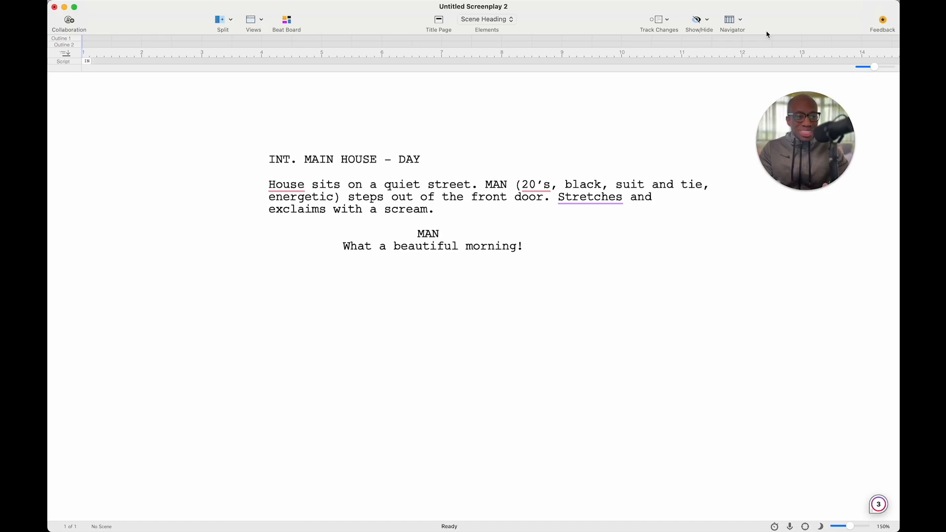
Save the screenplay to iCloud Drive under the name Untitled Screenplay 2
{"action": "key", "text": "super+s"}
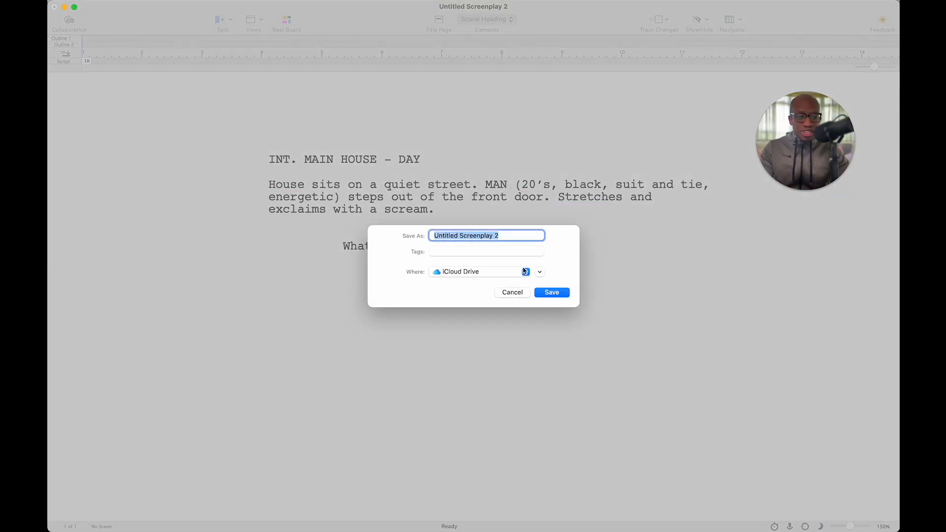
{"action": "left_click", "coordinate": [516, 237]}
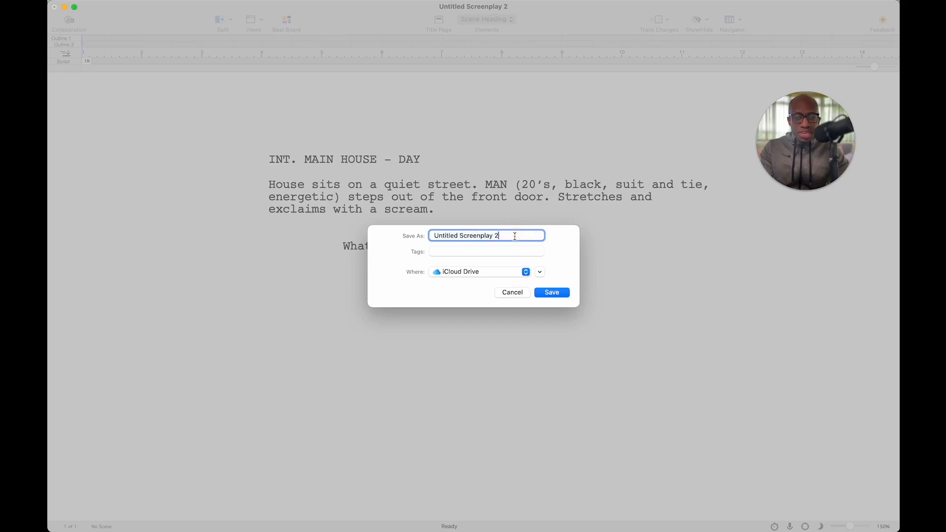
{"action": "left_click", "coordinate": [545, 292]}
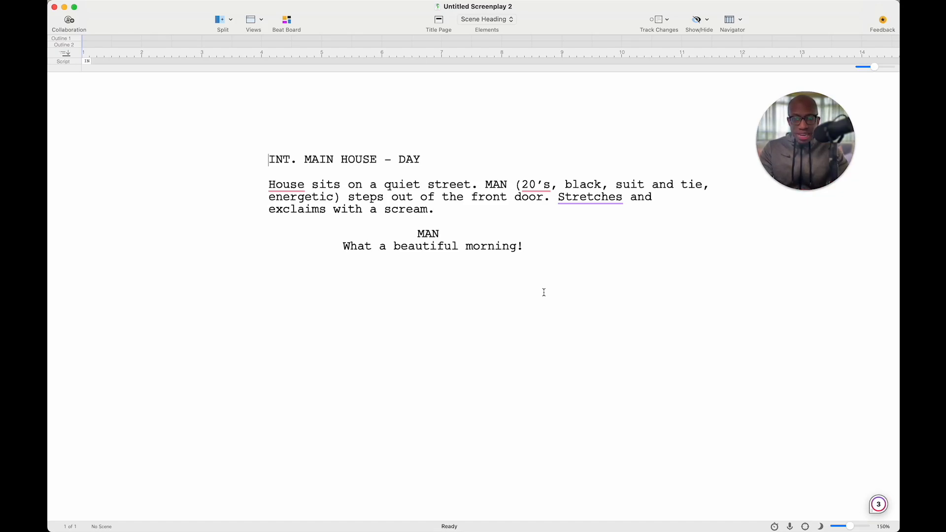
{"action": "left_click", "coordinate": [102, 25]}
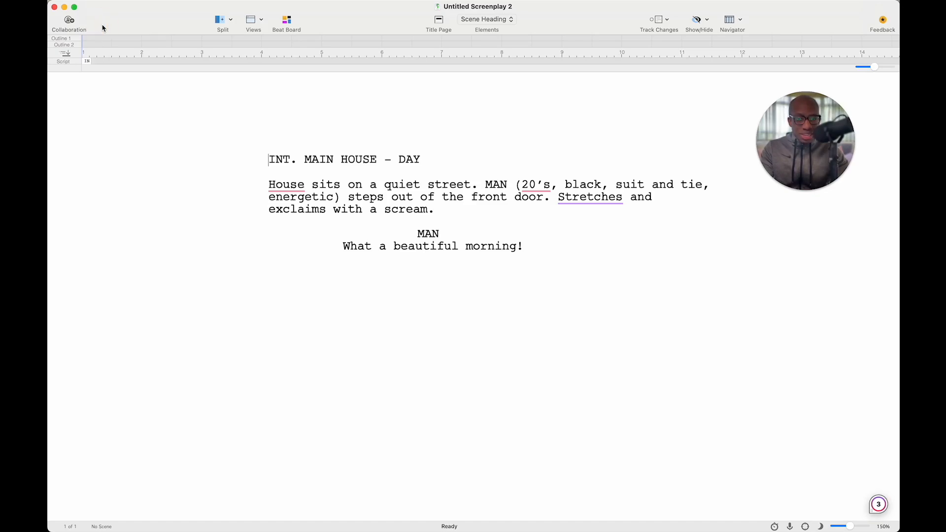
{"action": "left_click", "coordinate": [97, 27]}
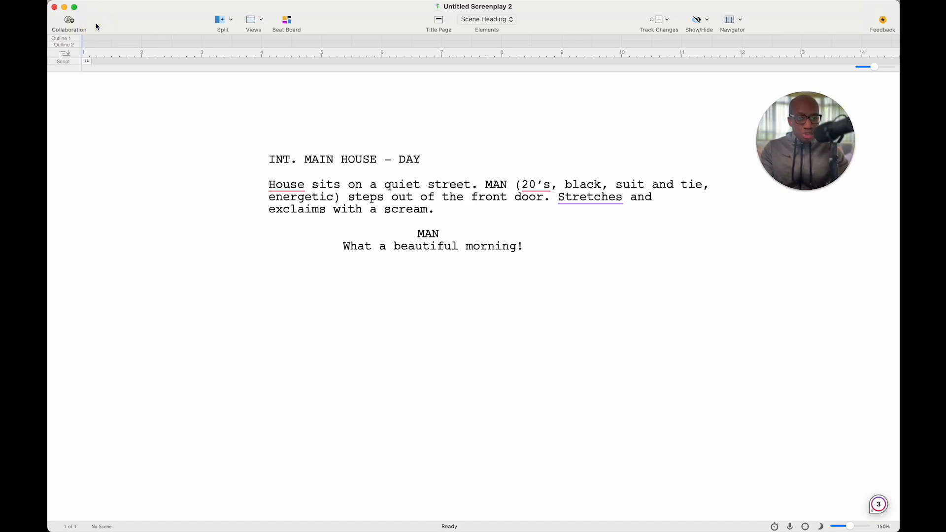